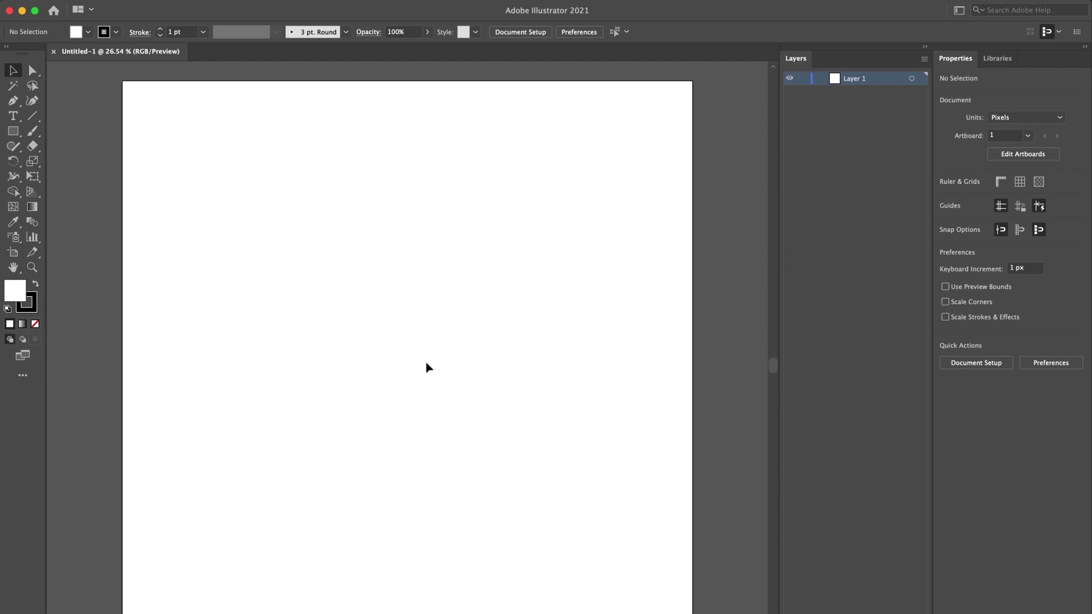
Open the Logo.jpg image from the Project folder with File > Open
left_click(109, 16)
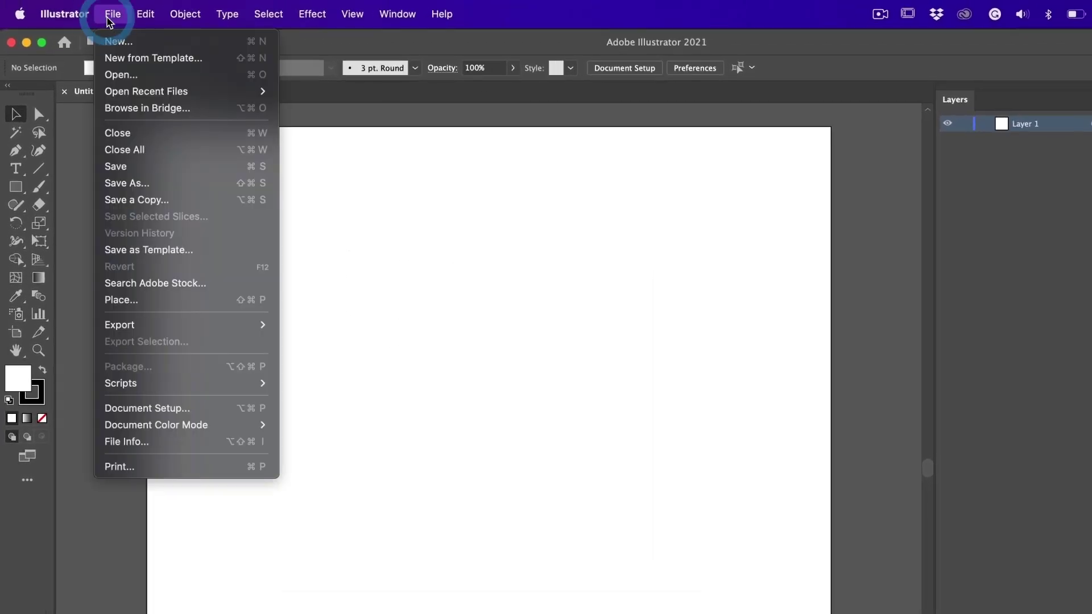
left_click(155, 78)
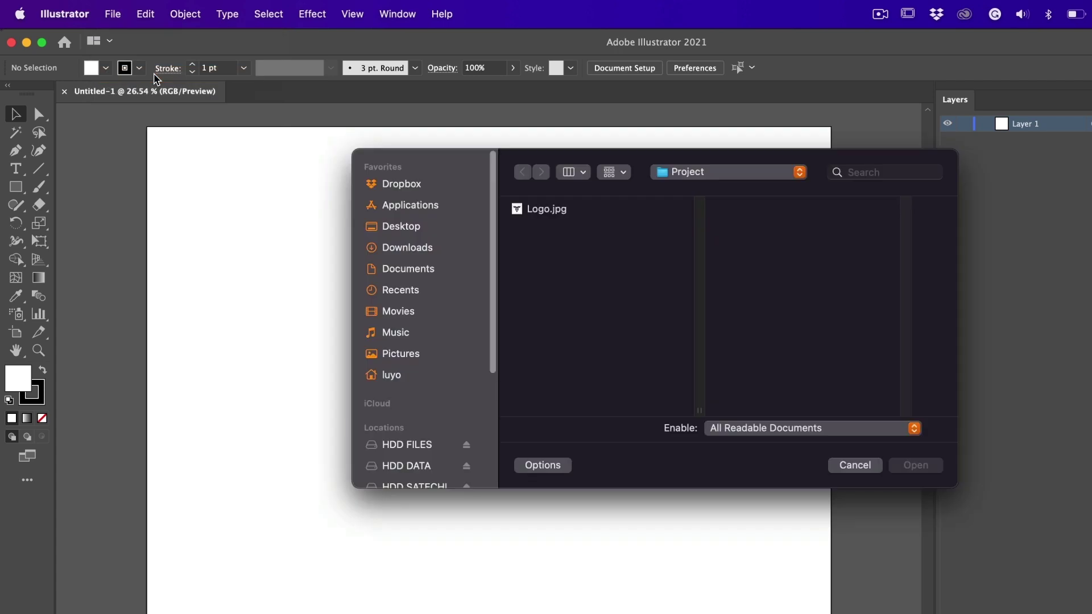
left_click(547, 209)
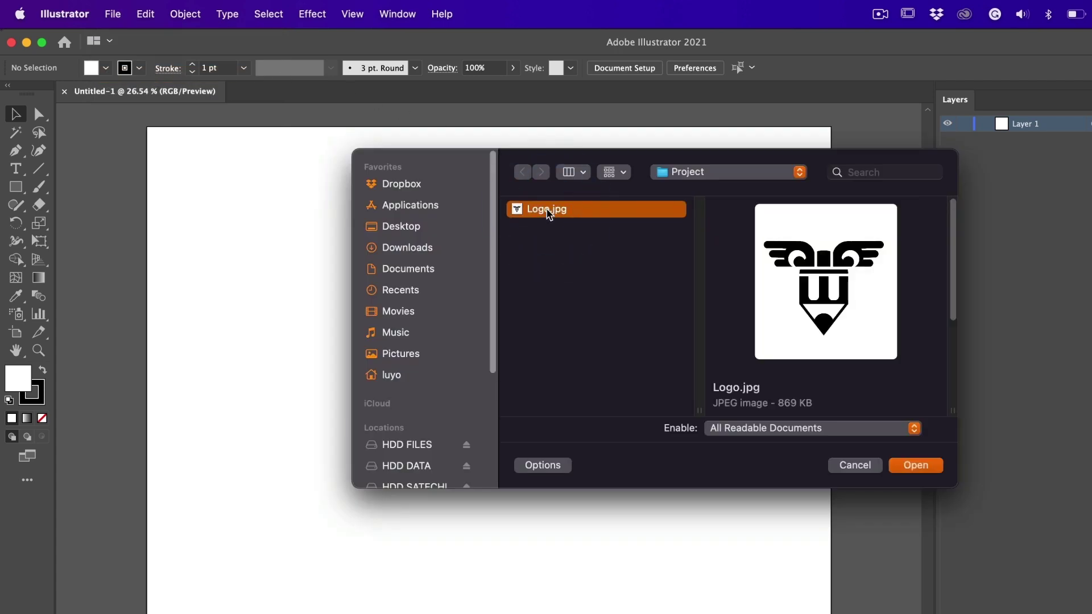
left_click(929, 468)
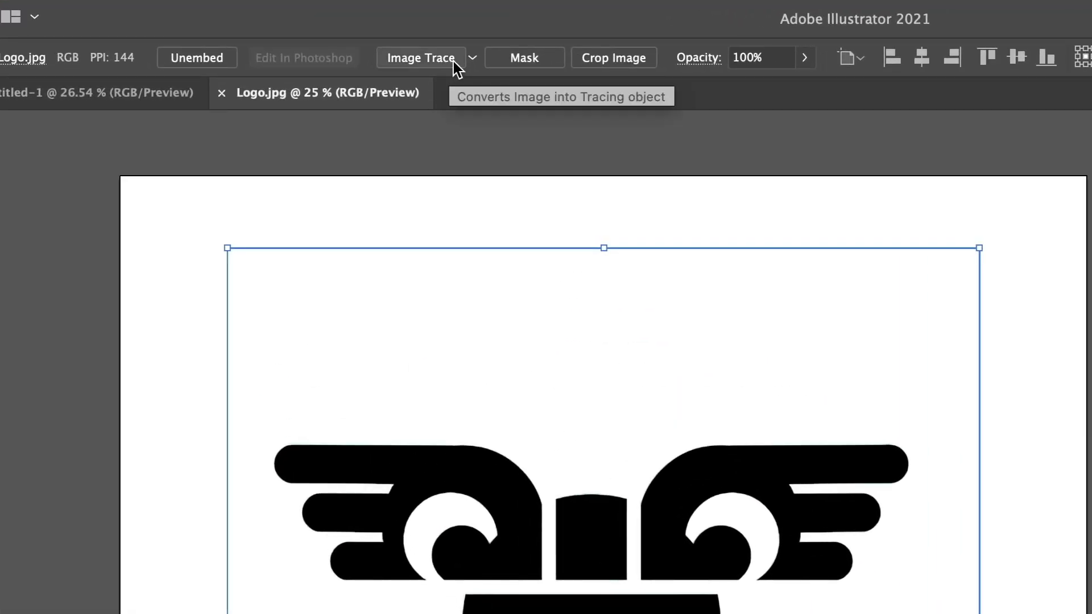
Apply the Black and White Logo Image Trace preset to the logo image
left_click(471, 59)
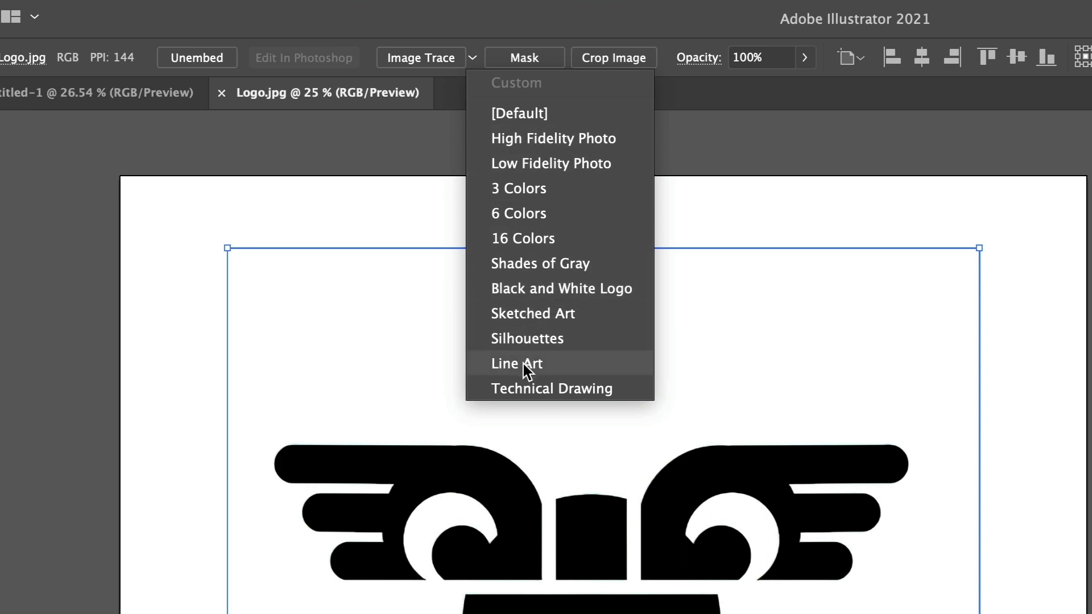
left_click(533, 290)
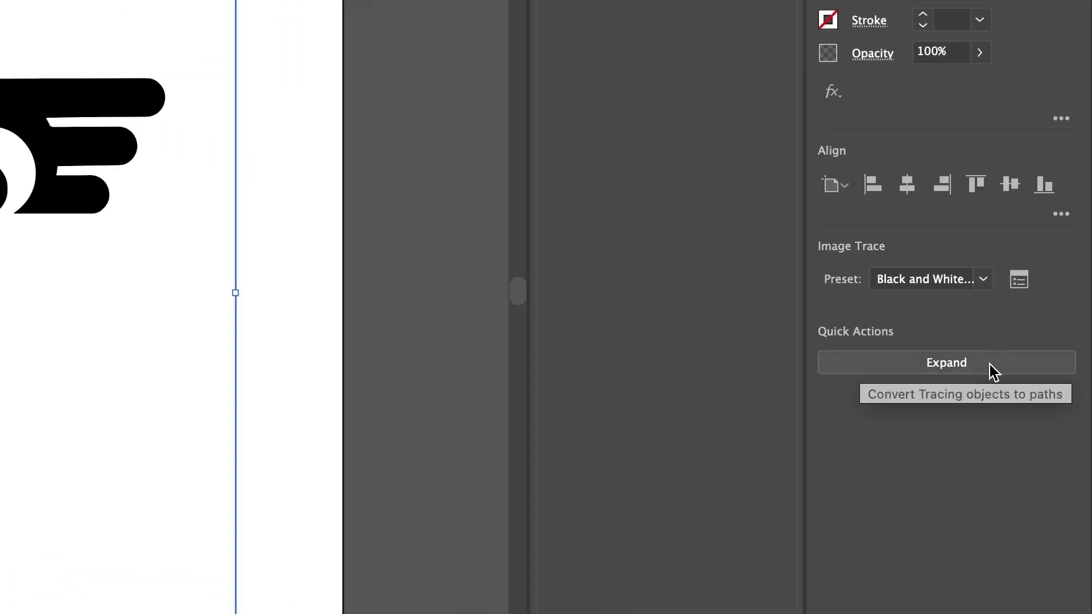
Expand the trace into paths, reveal the group in Layers, and drag it partly off the artboard
left_click(993, 372)
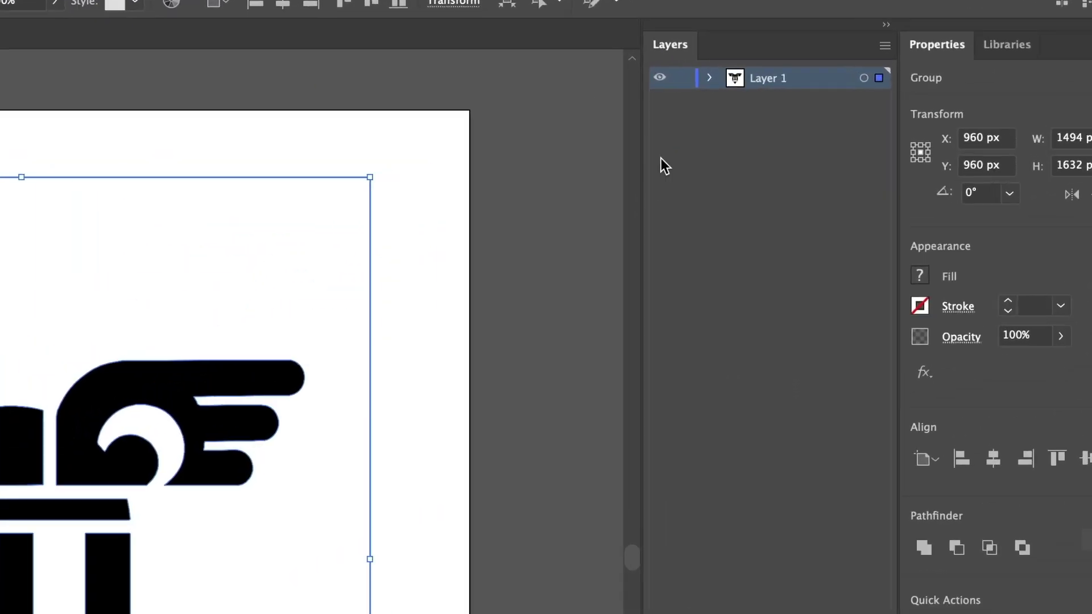
left_click(709, 78)
left_click(735, 99)
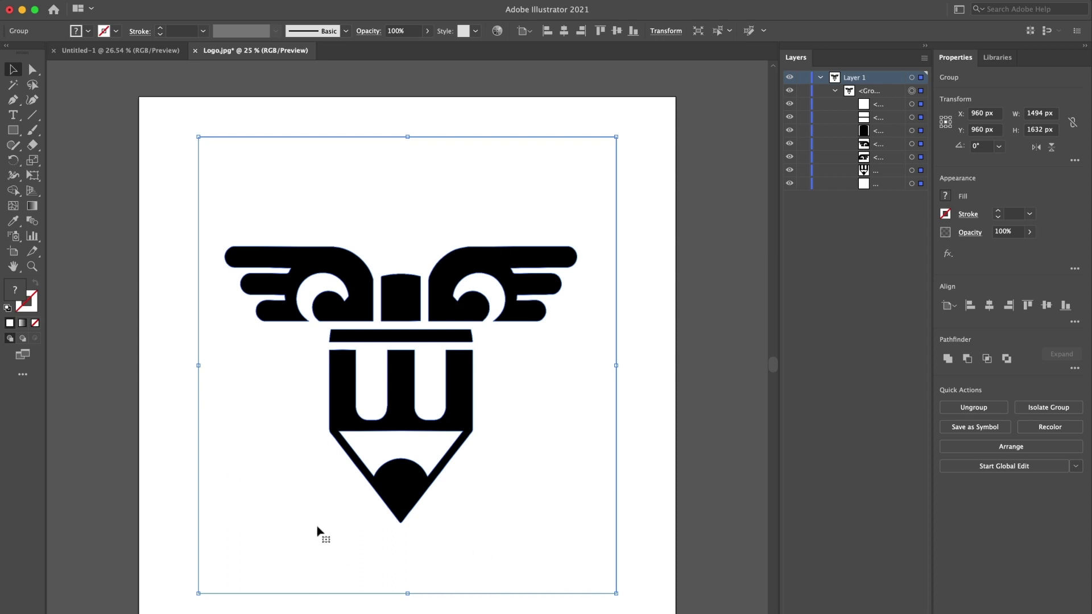
left_click_drag(428, 401, 449, 377)
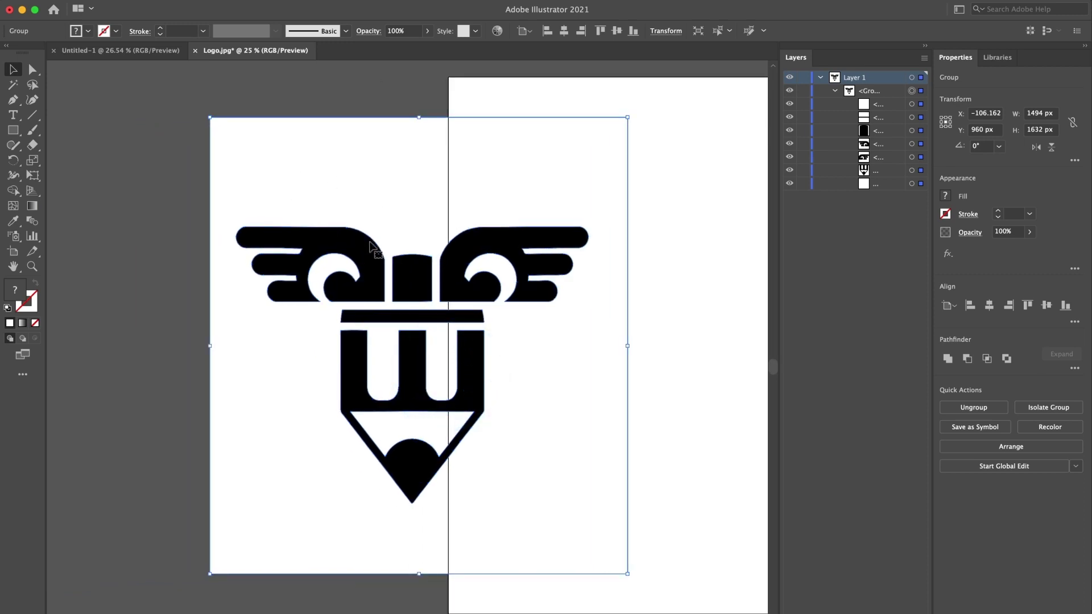
Inside the isolated group, delete the white background and white pencil-tip shapes
double_click(380, 202)
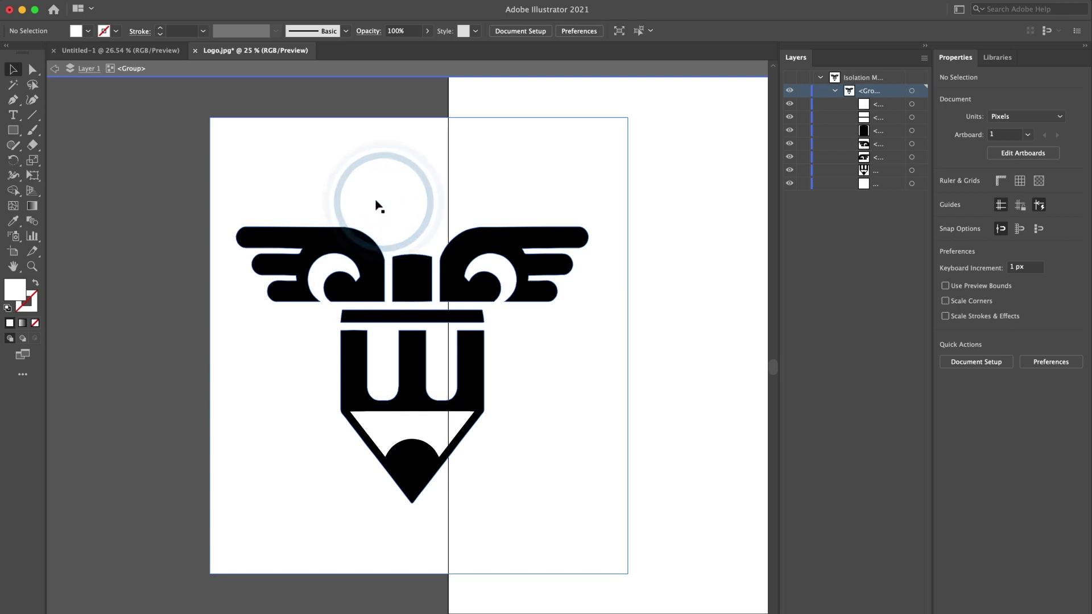
key("Delete")
left_click_drag(368, 205, 136, 199)
key("Delete")
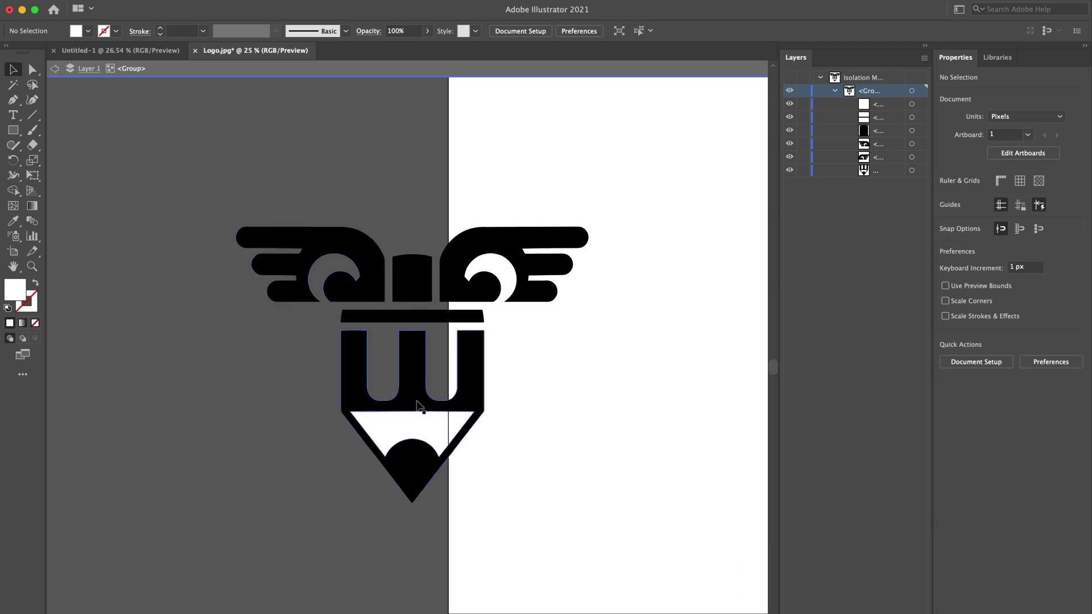
left_click(413, 424)
key("Delete")
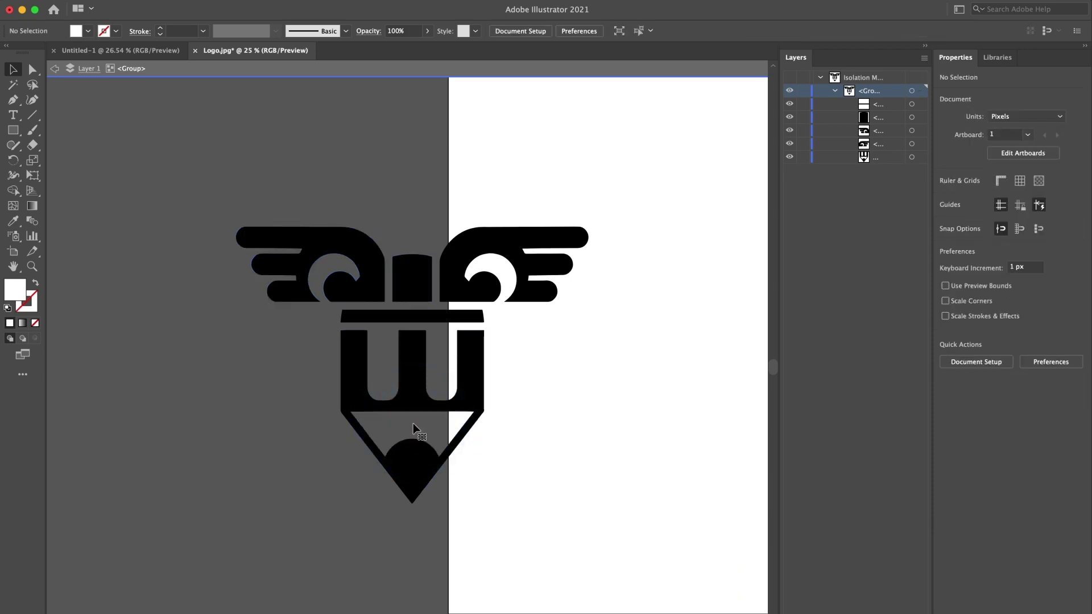
Exit isolation and move the logo back onto the white artboard
double_click(378, 179)
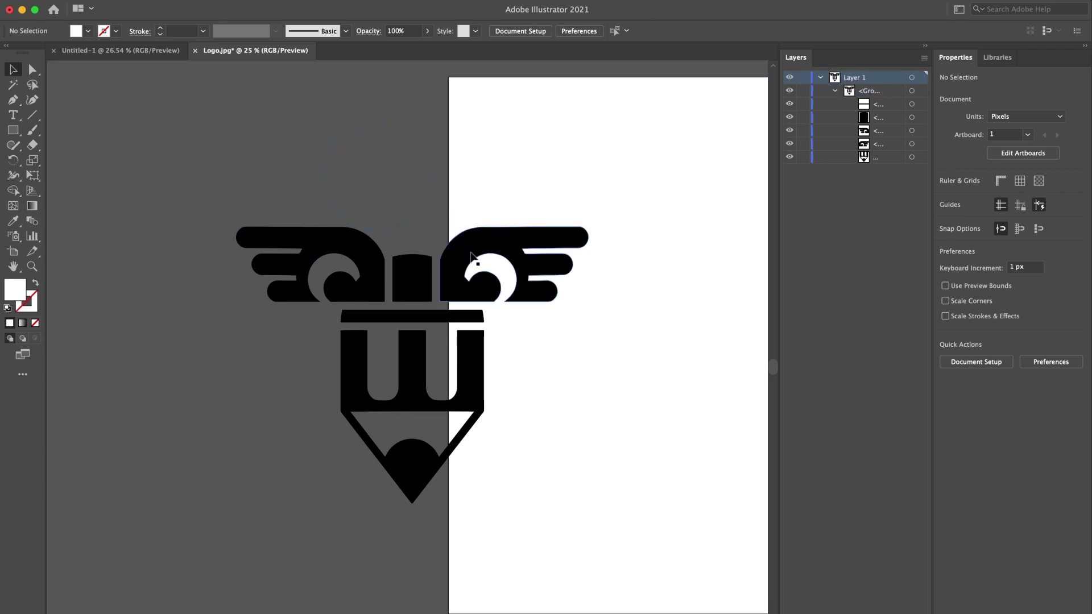
left_click_drag(471, 256, 327, 258)
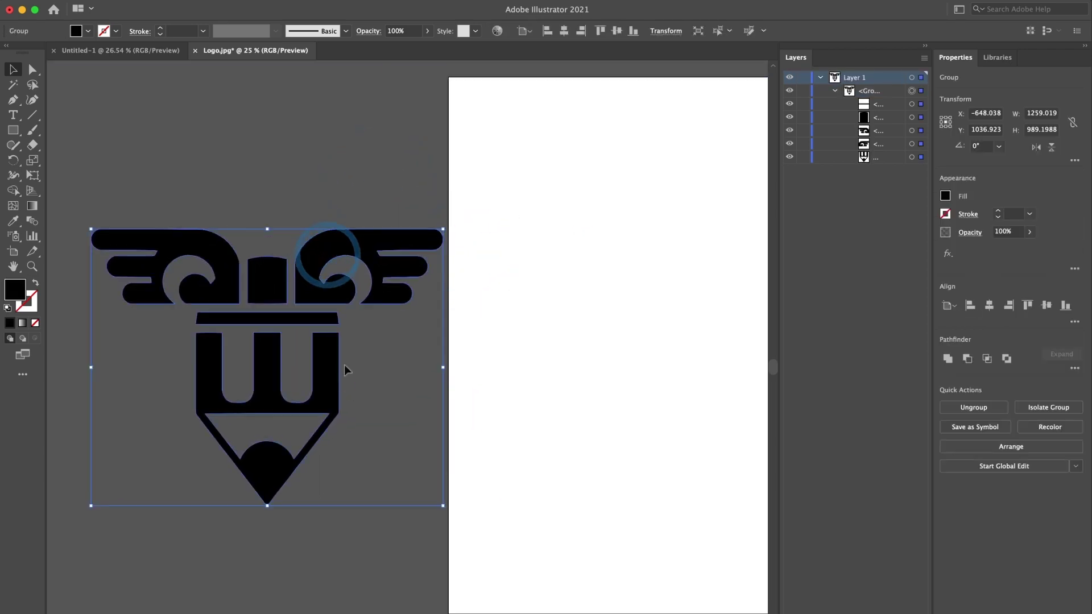
left_click(309, 195)
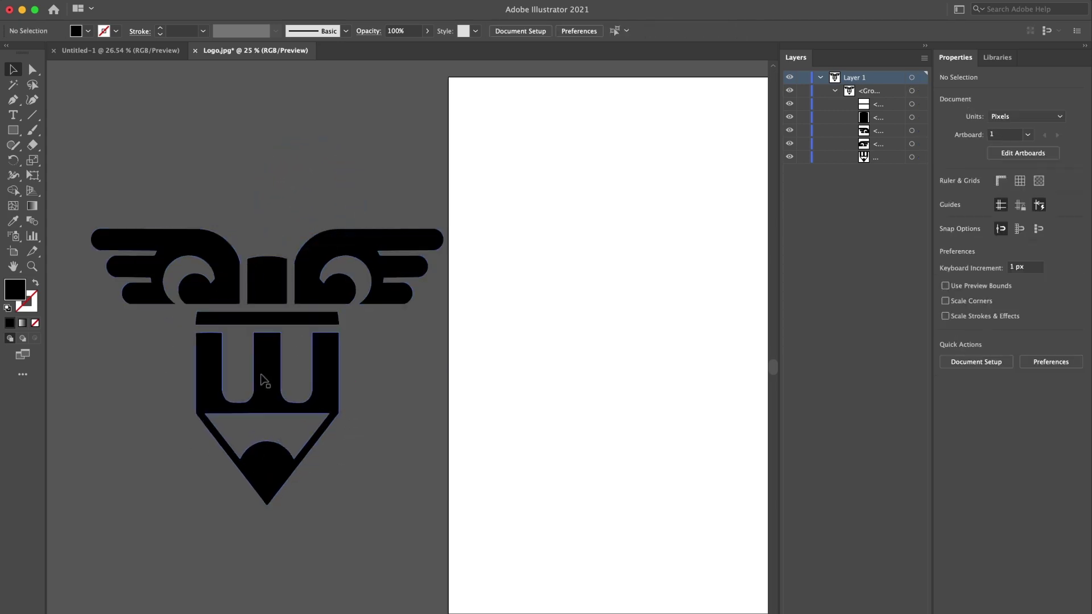
left_click_drag(264, 380, 414, 353)
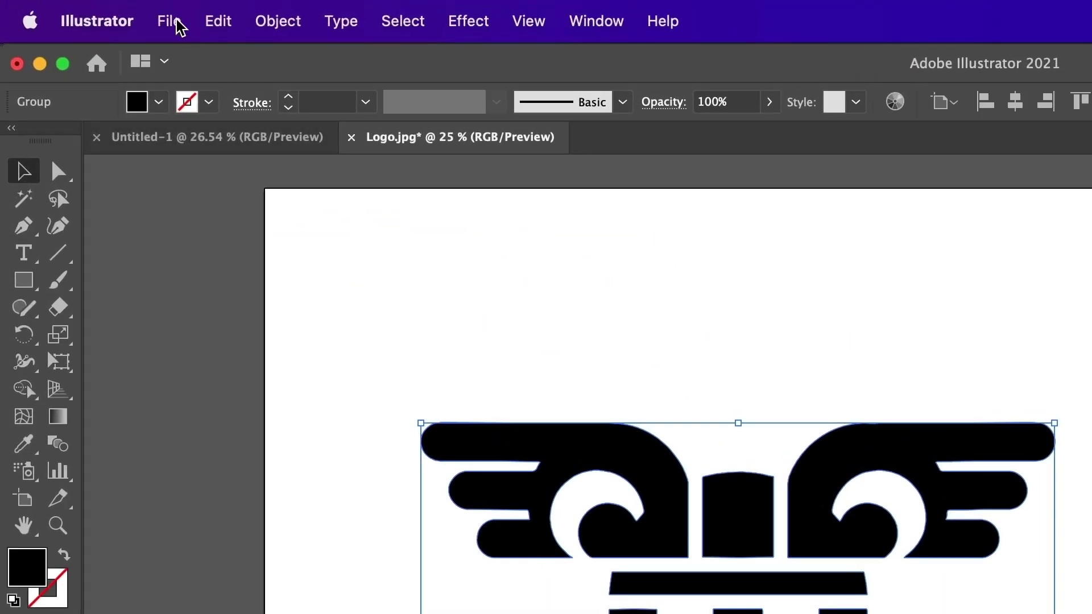
Save the logo as Logo.ai with Version set to Illustrator 8
left_click(180, 26)
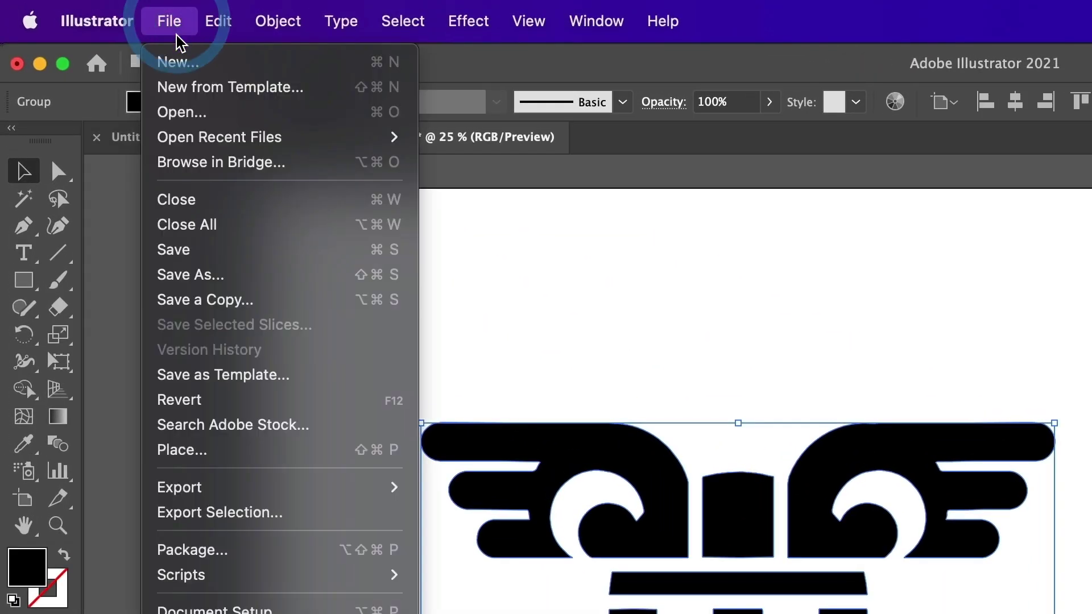
left_click(209, 275)
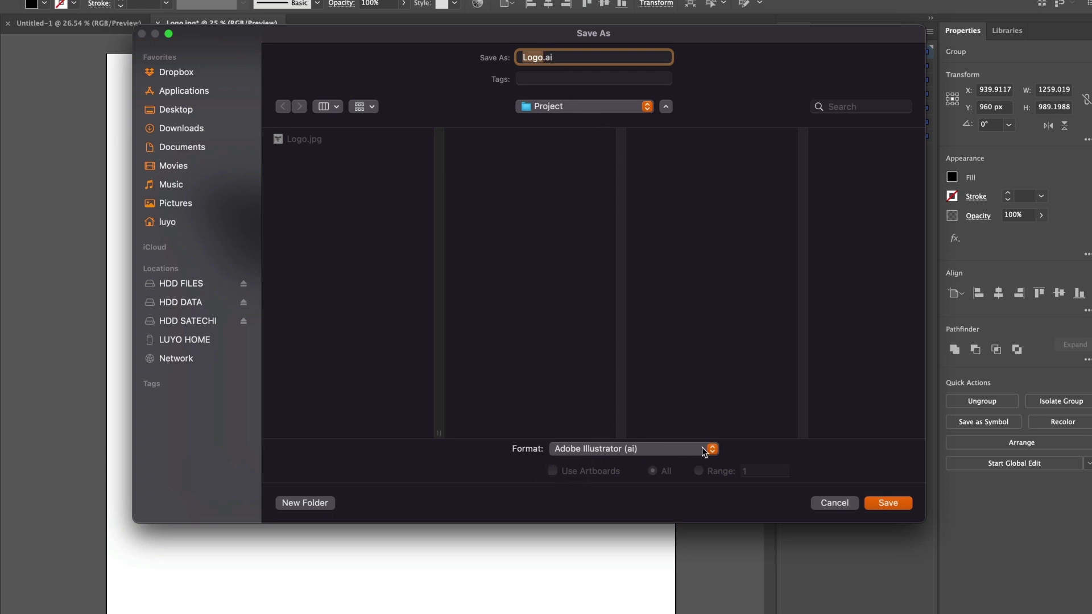
left_click(893, 505)
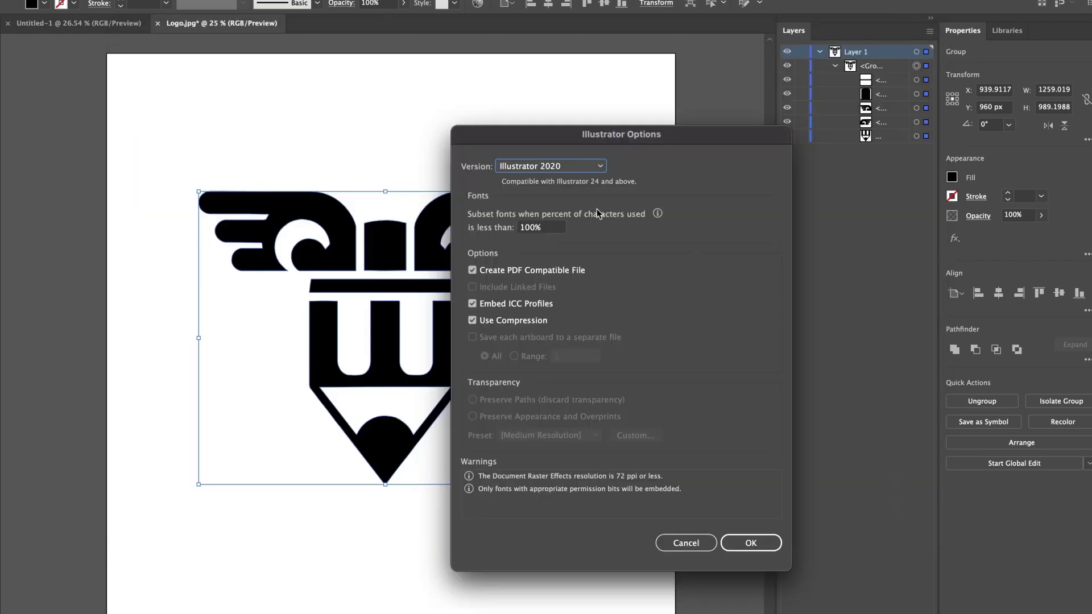
left_click(598, 167)
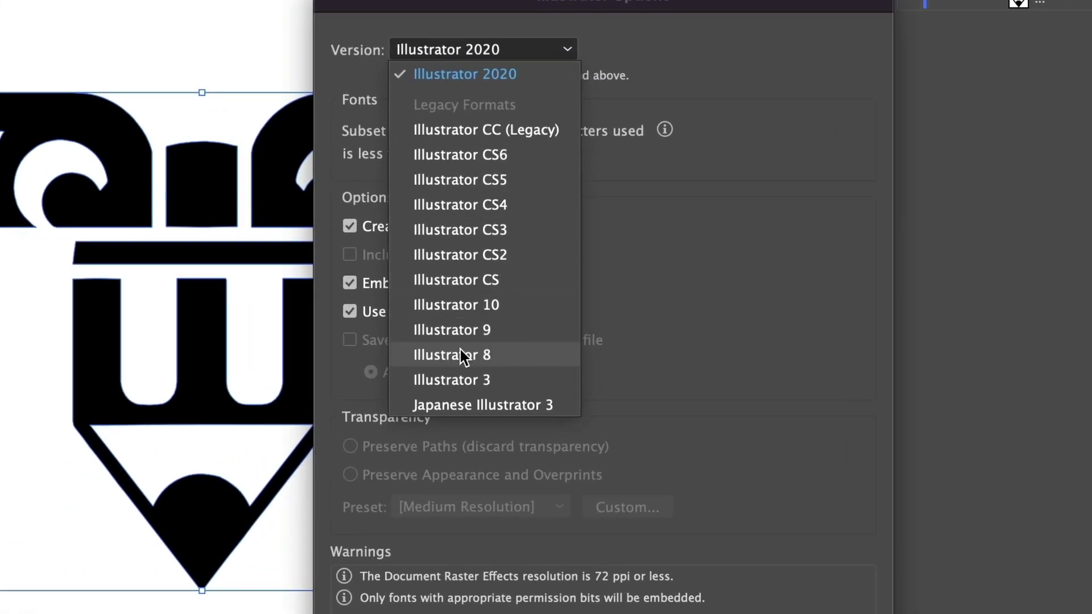
left_click(510, 357)
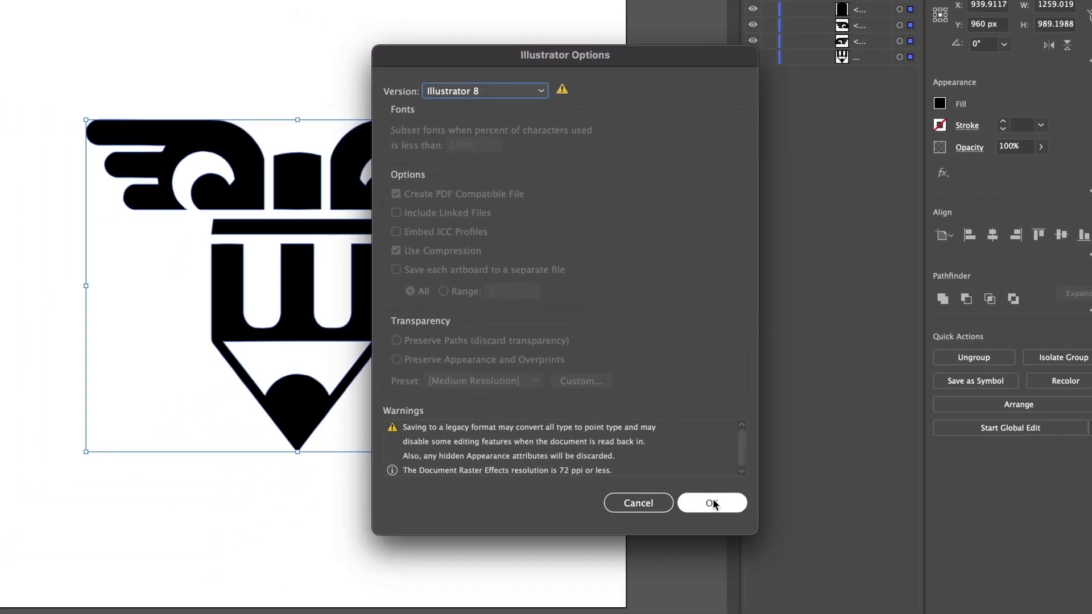
left_click(712, 500)
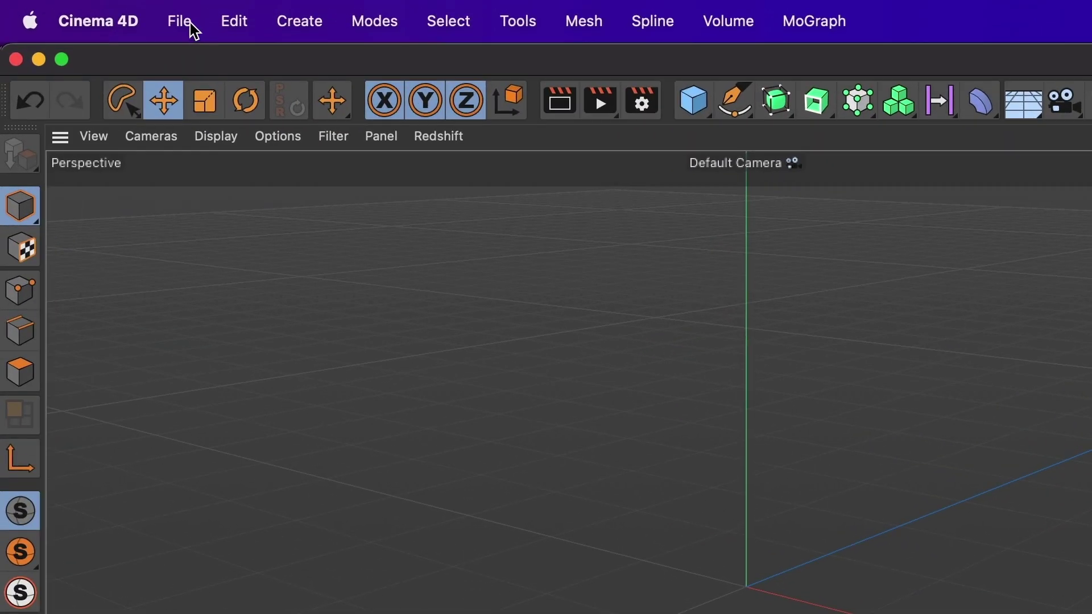
Merge Logo.ai into the Cinema 4D scene, accepting the Illustrator import settings
left_click(140, 3)
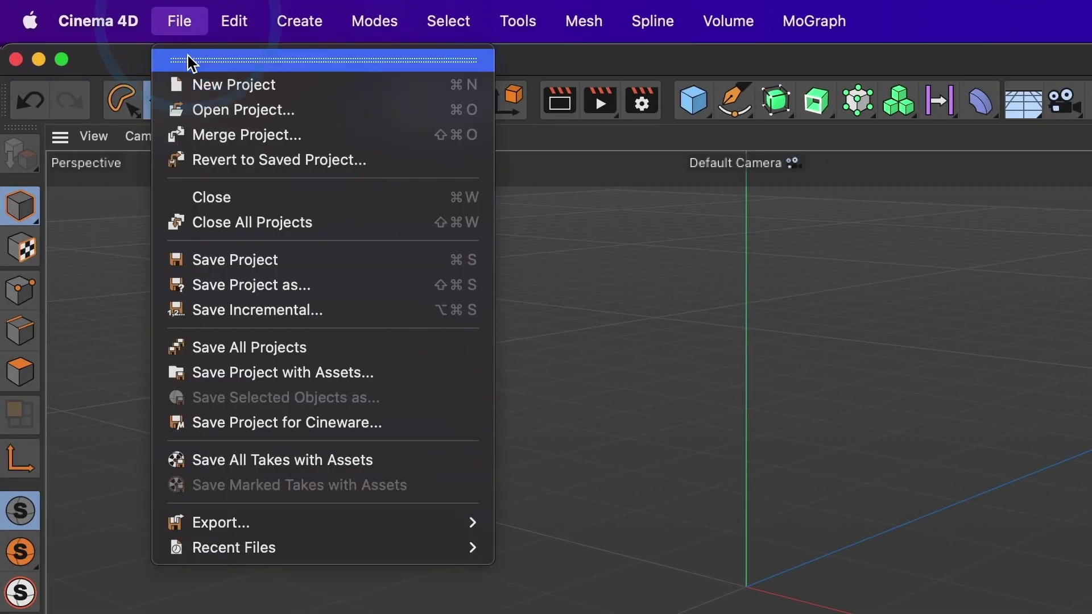
left_click(326, 139)
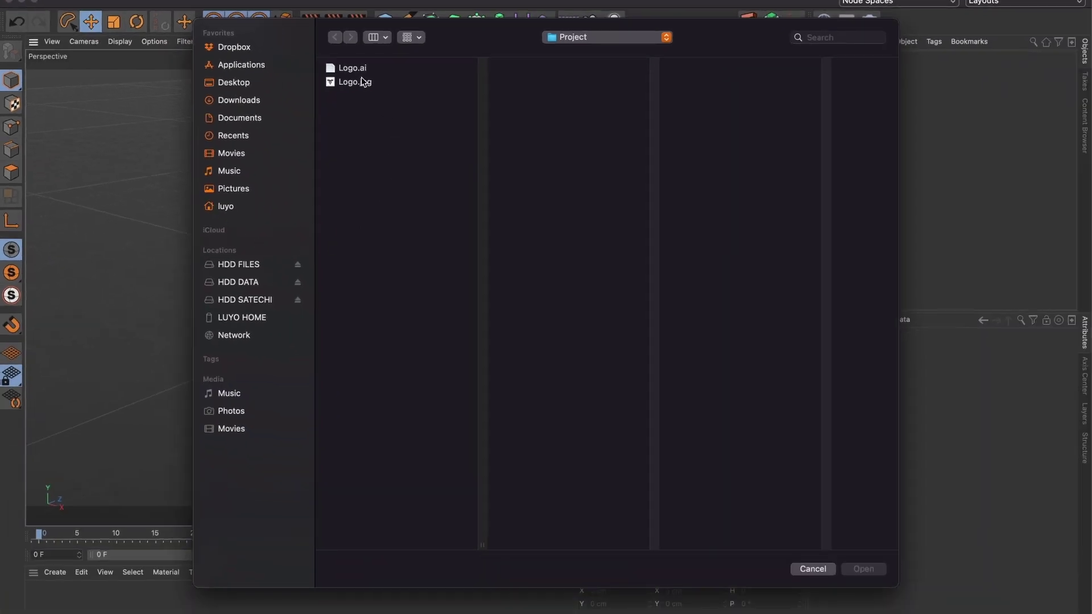
left_click(353, 69)
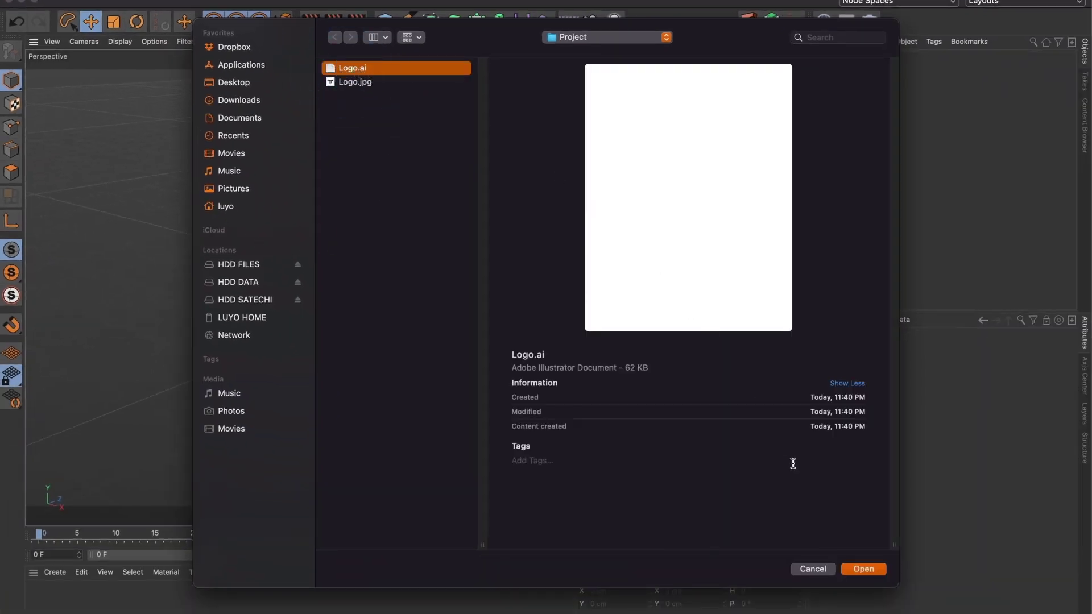
left_click(862, 570)
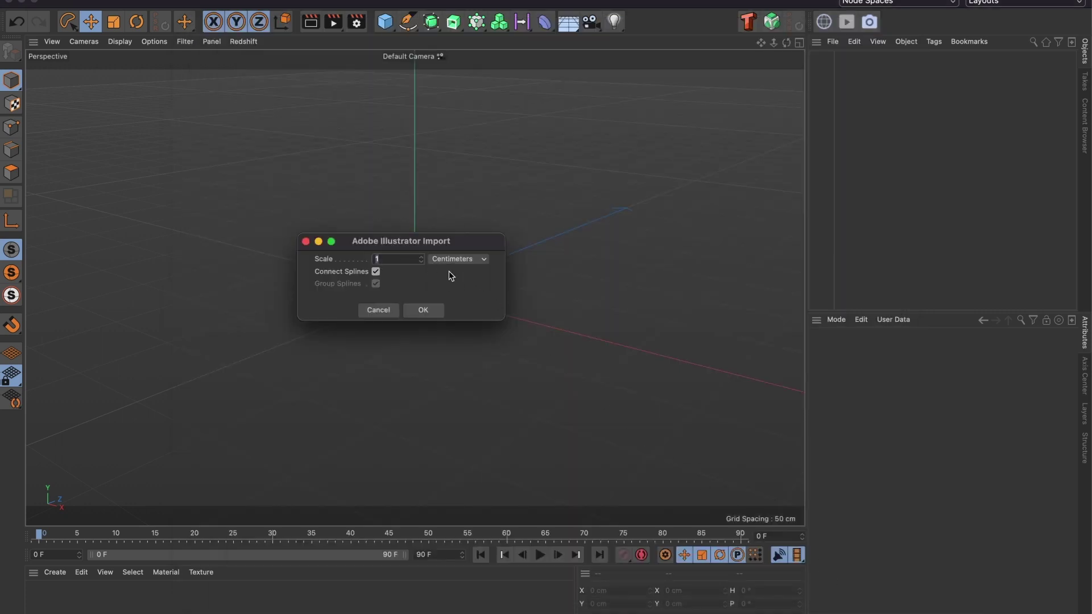
left_click(423, 310)
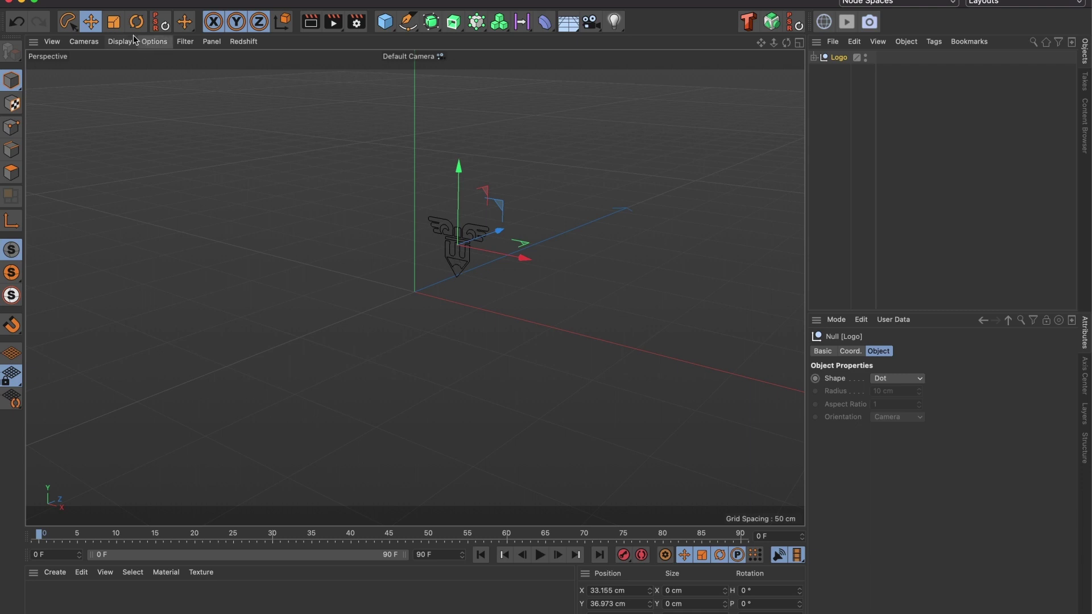
Scale the imported Logo outlines up beyond about 120 percent
left_click(115, 24)
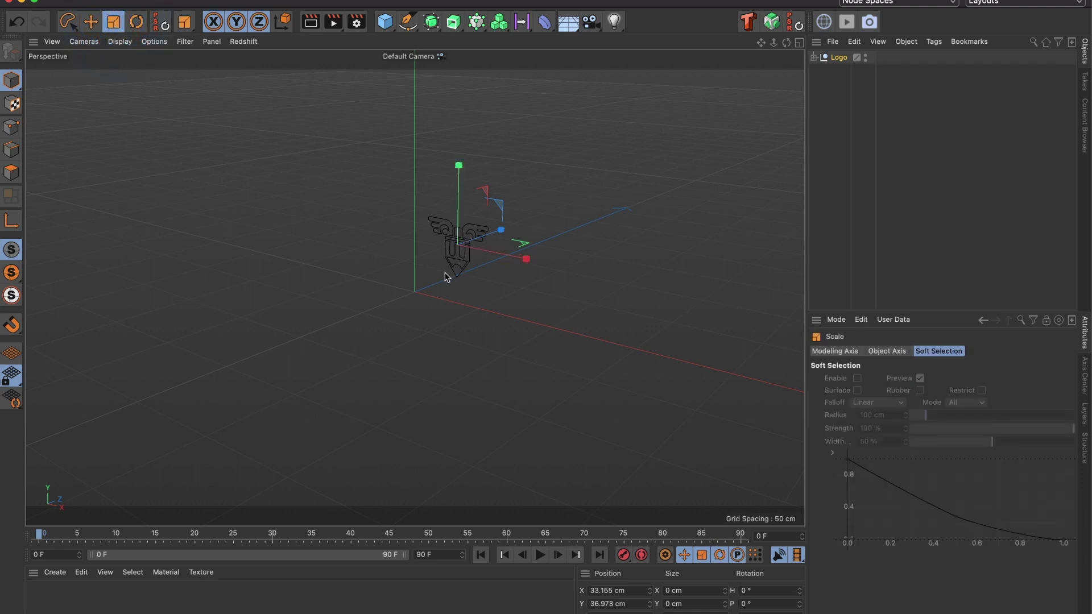
left_click_drag(446, 278, 546, 330)
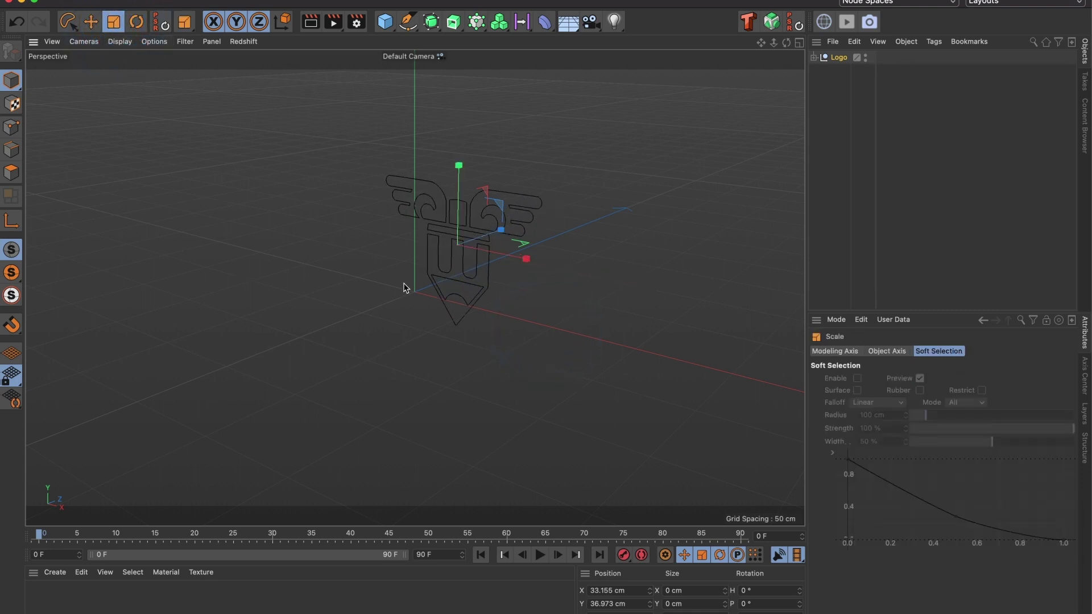
mouse_move(405, 287)
left_mouse_down()
mouse_move(438, 226)
mouse_move(451, 226)
mouse_move(399, 288)
left_mouse_up()
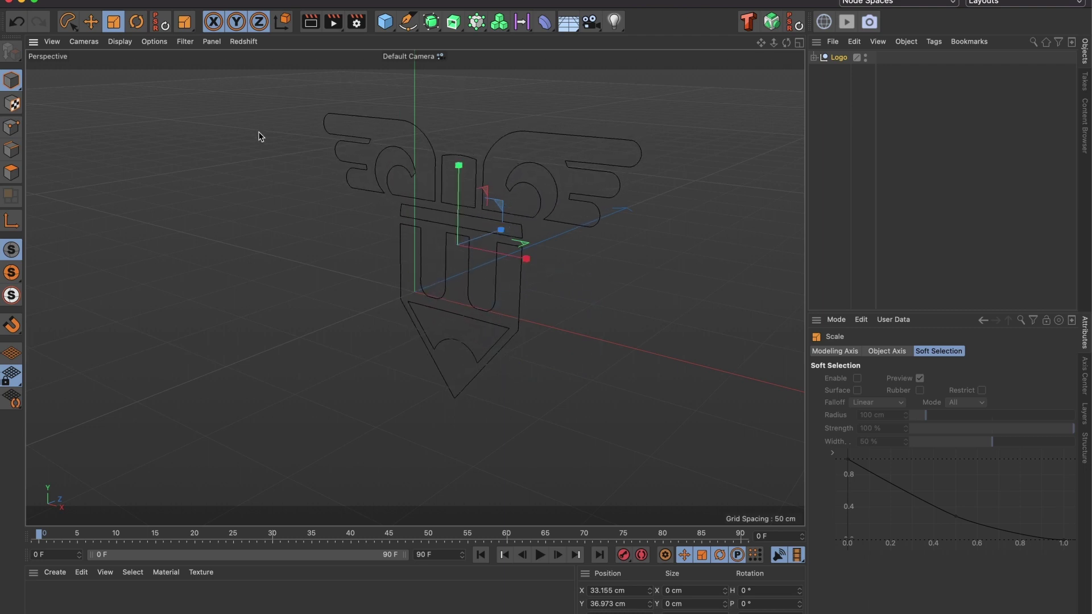
left_click(90, 22)
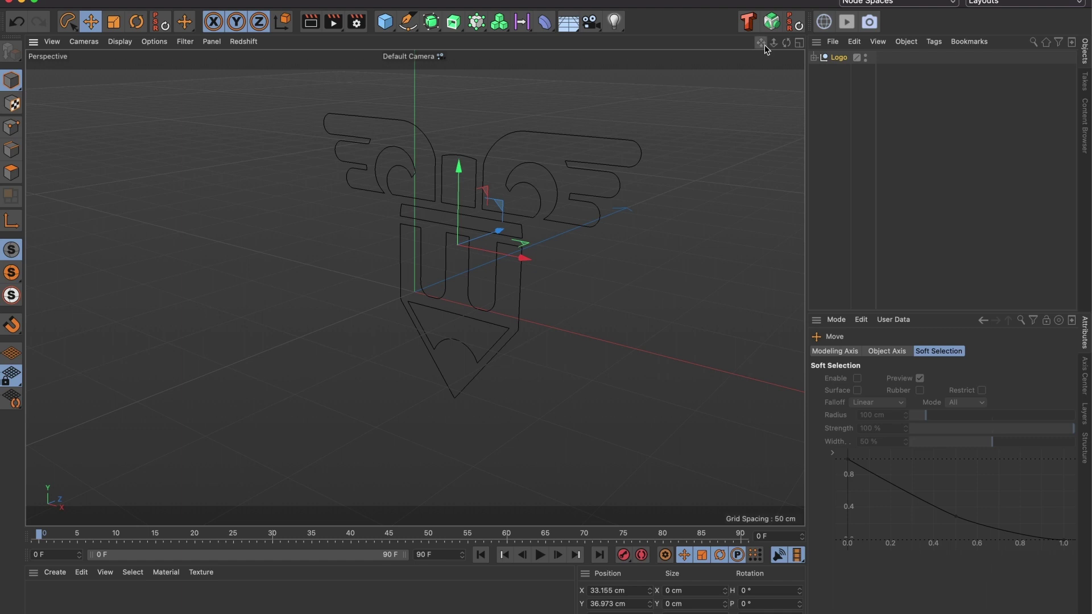
left_click_drag(762, 43, 752, 55)
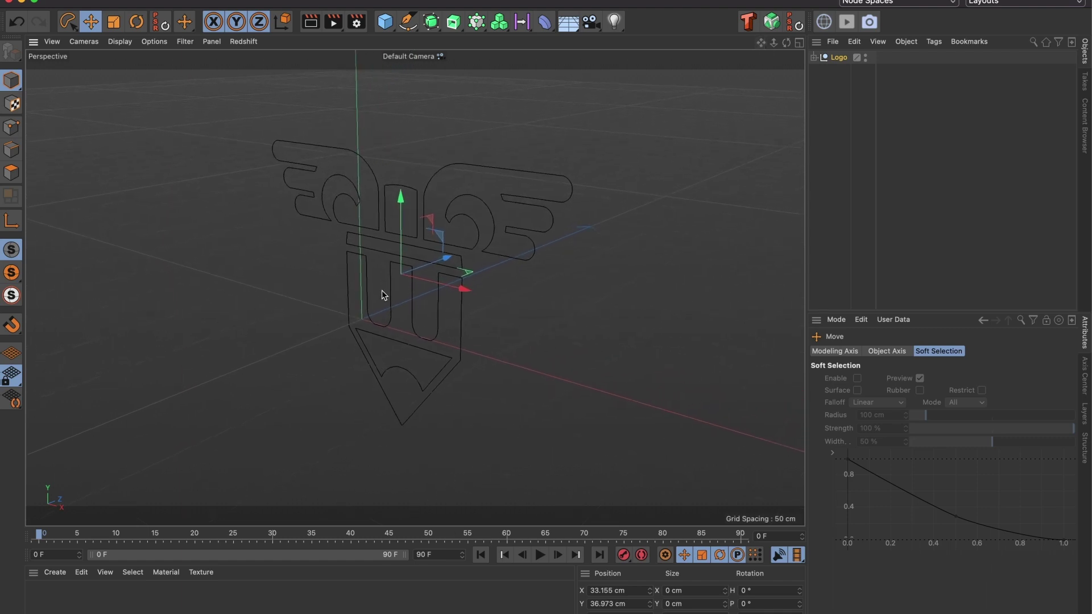
Expand the Logo group and inspect Path 1, 3, 4, 5 and 6 in turn
left_click(814, 57)
left_click(841, 71)
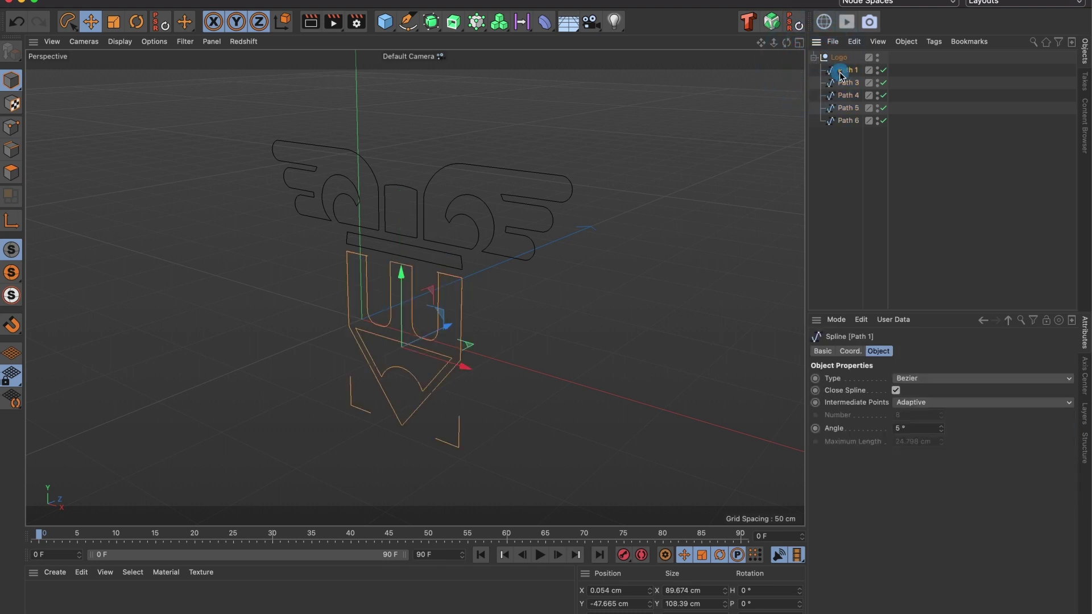
left_click(848, 82)
left_click(847, 95)
left_click(846, 108)
left_click(845, 121)
left_click(814, 58)
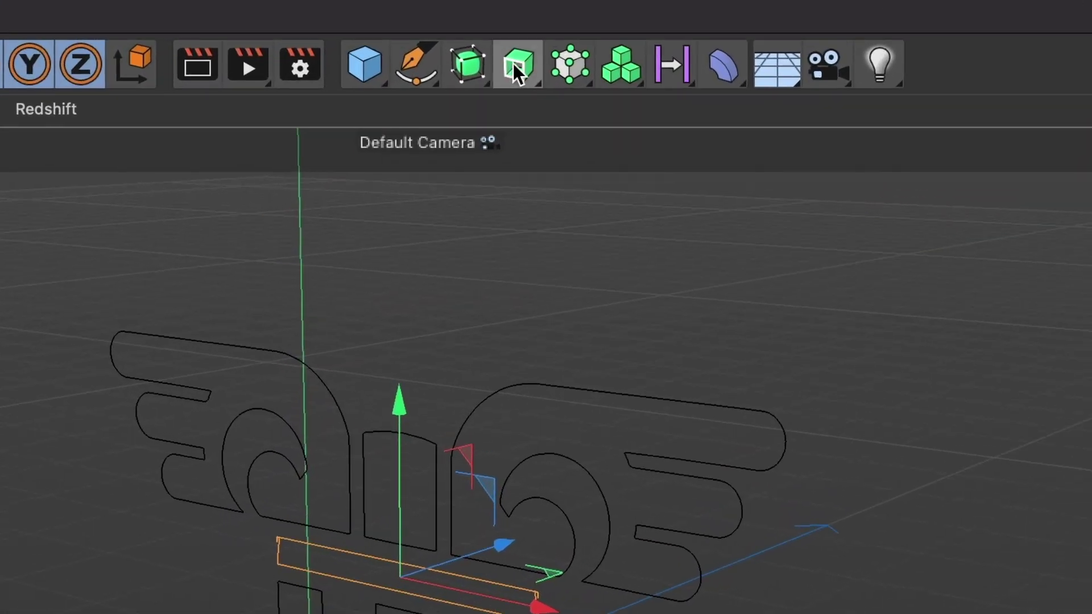
Place Logo under a new Extrude object and enable Hierarchical for a 100 cm extrusion
left_click(515, 68)
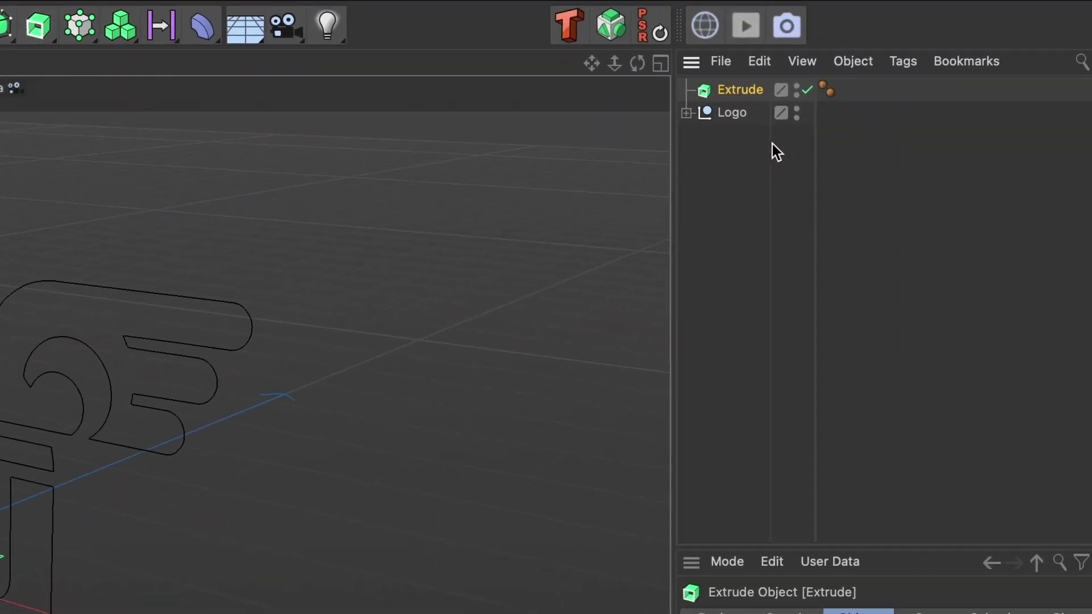
left_click_drag(742, 115, 732, 90)
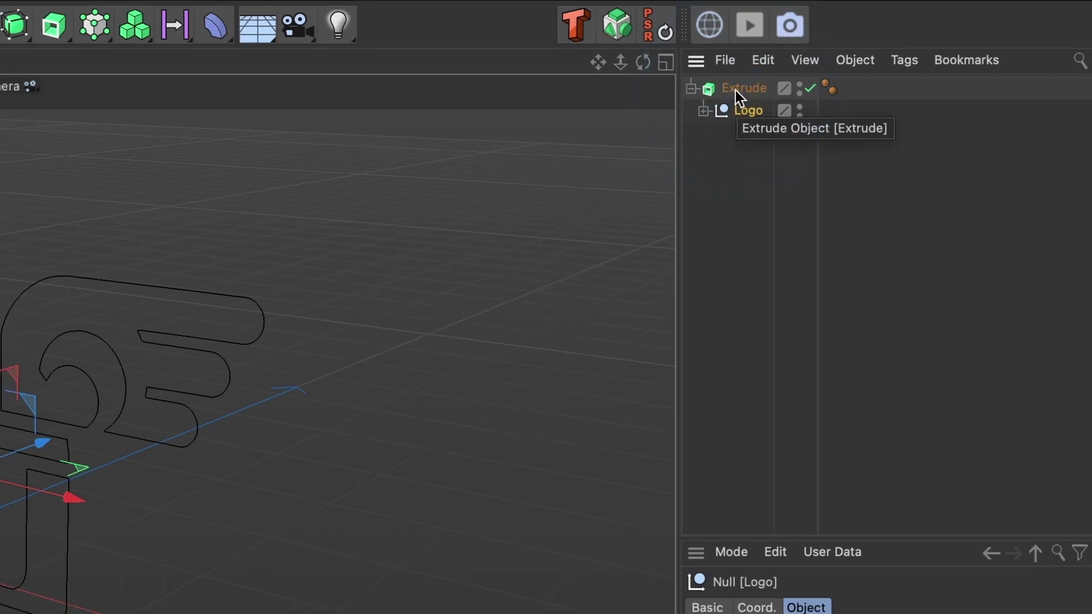
left_click(736, 91)
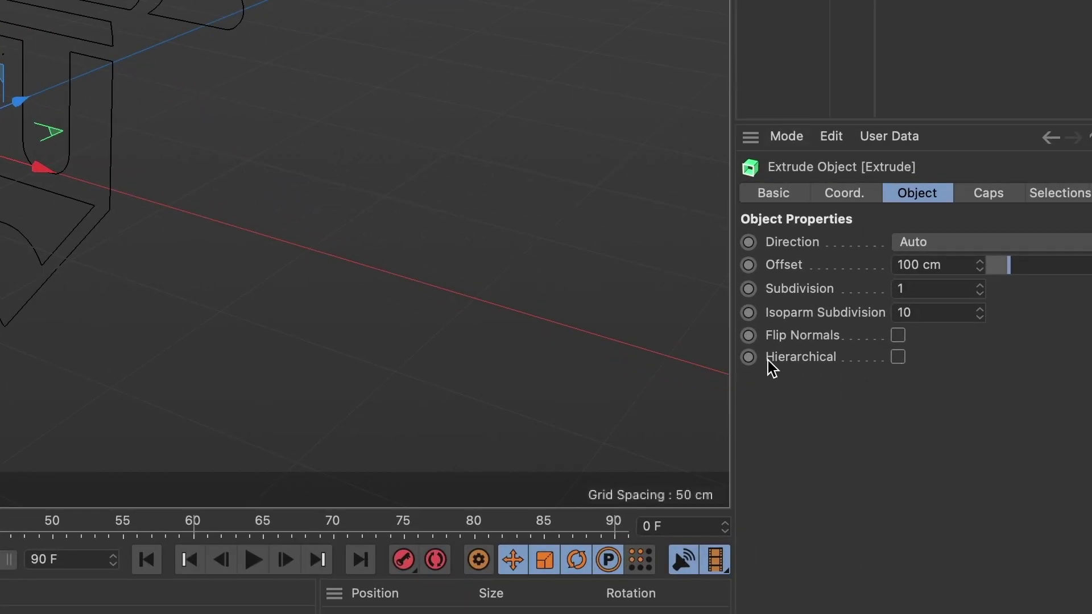
left_click(898, 357)
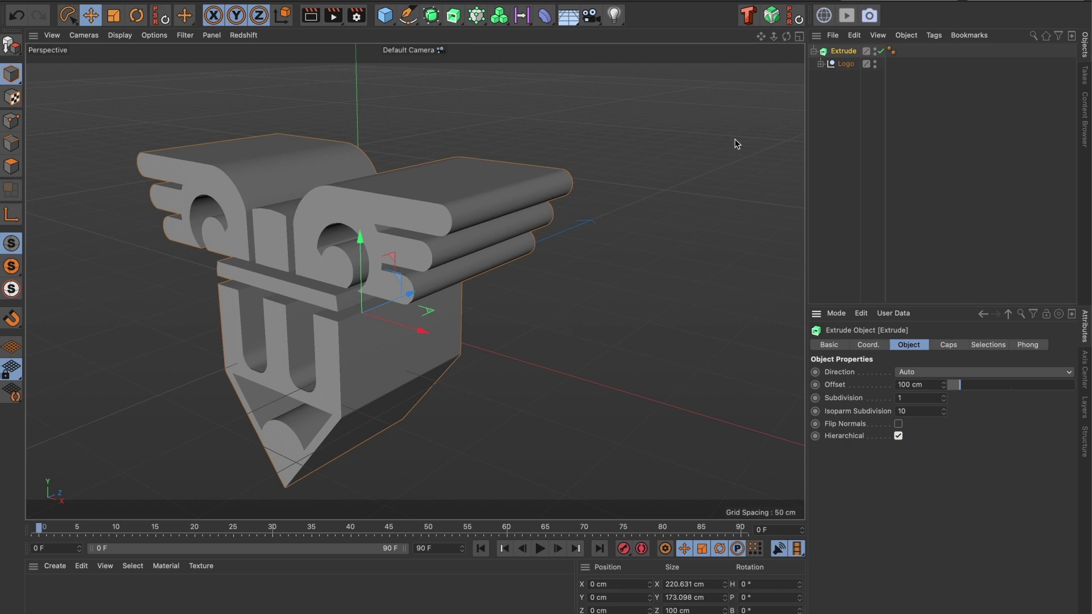
left_click_drag(785, 38, 730, 129)
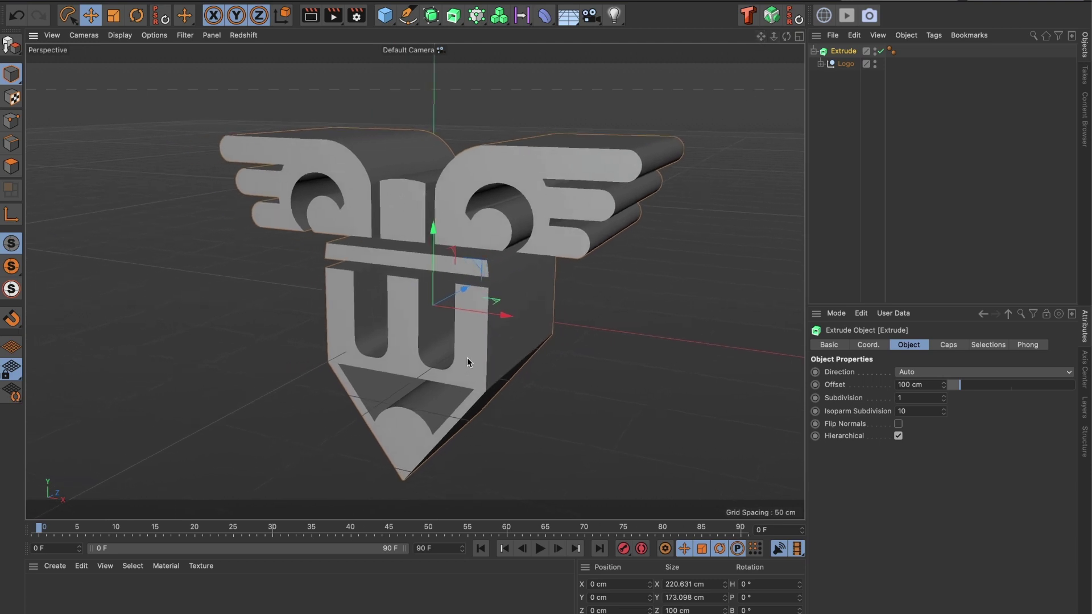
left_click_drag(773, 36, 415, 282)
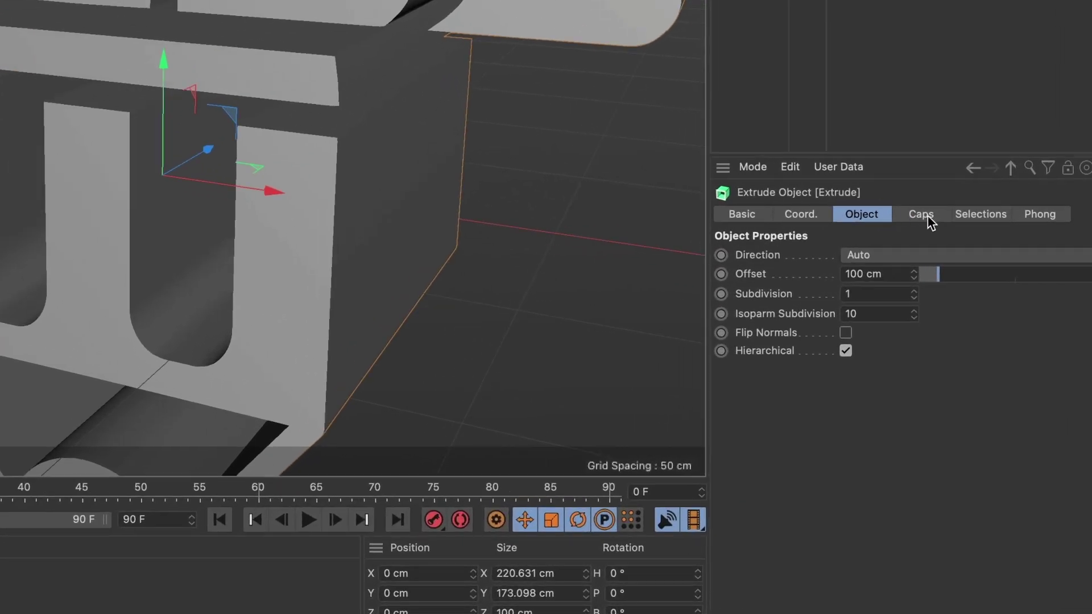
Set the Extrude Caps bevel size to 2 cm
left_click(921, 214)
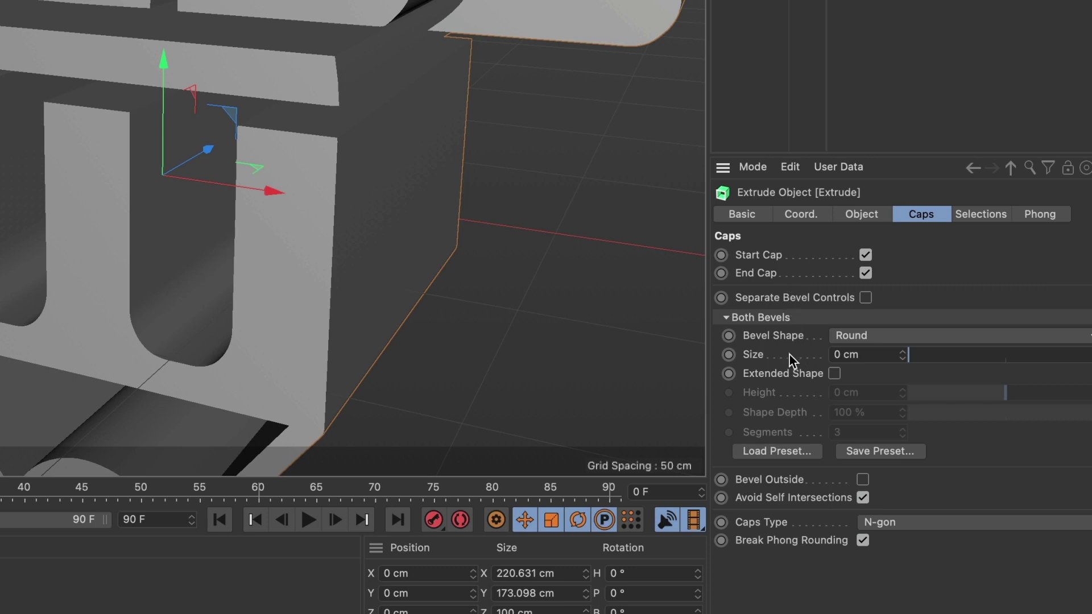
left_click(876, 354)
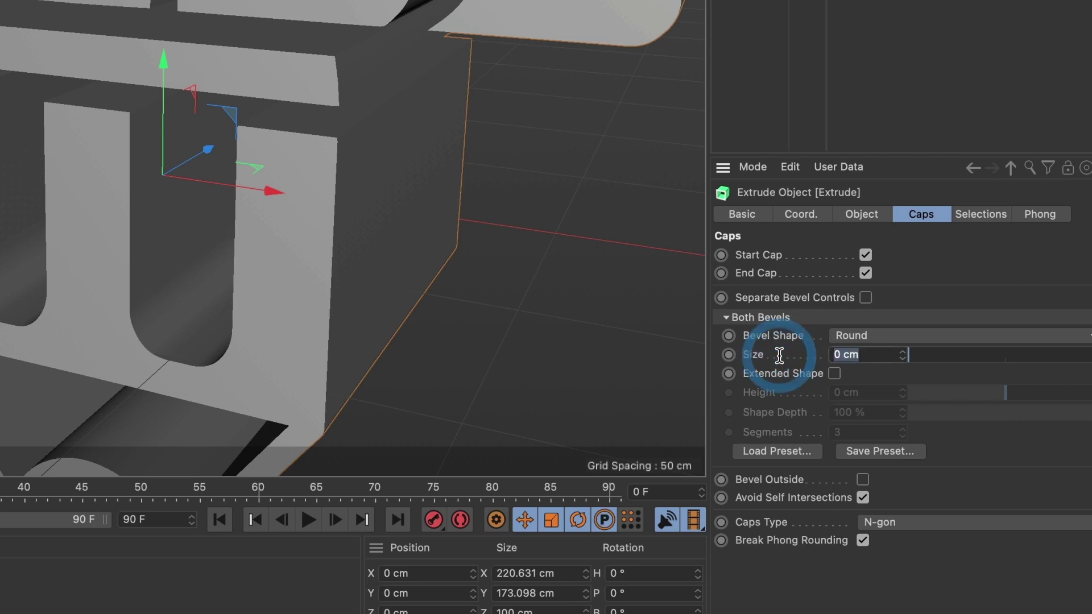
type("2")
key("Return")
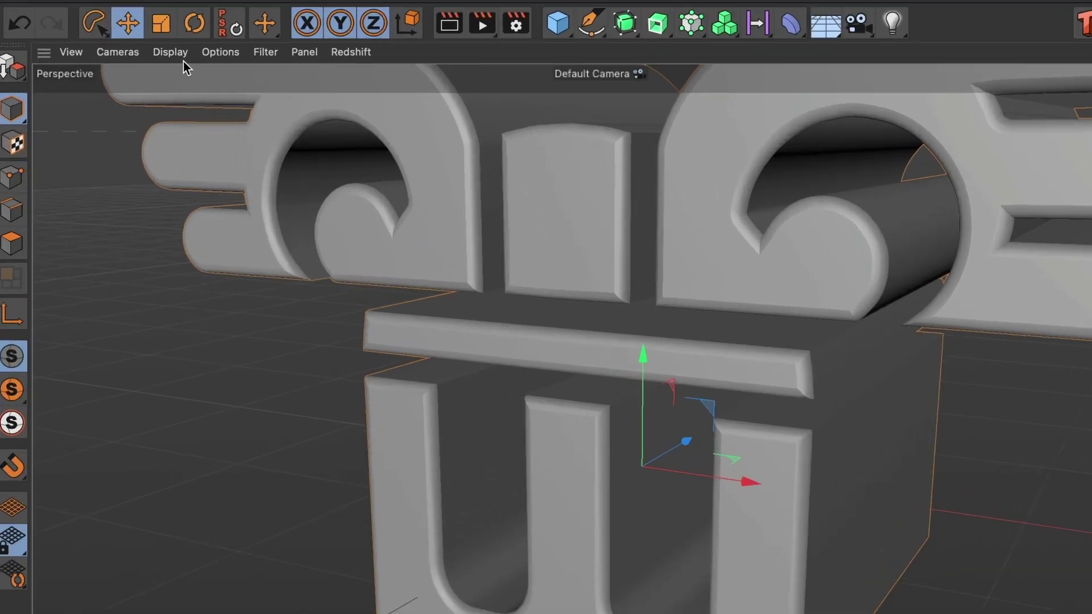
Switch the viewport to Gouraud Shading (Lines) and reduce the bevel size to 1 cm
left_click(123, 38)
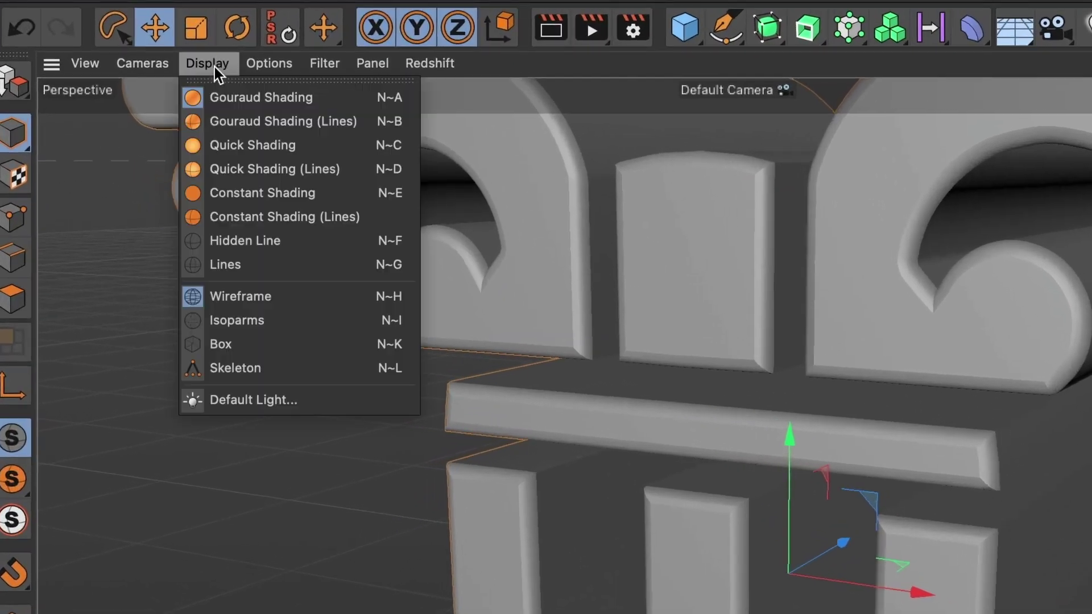
left_click(210, 121)
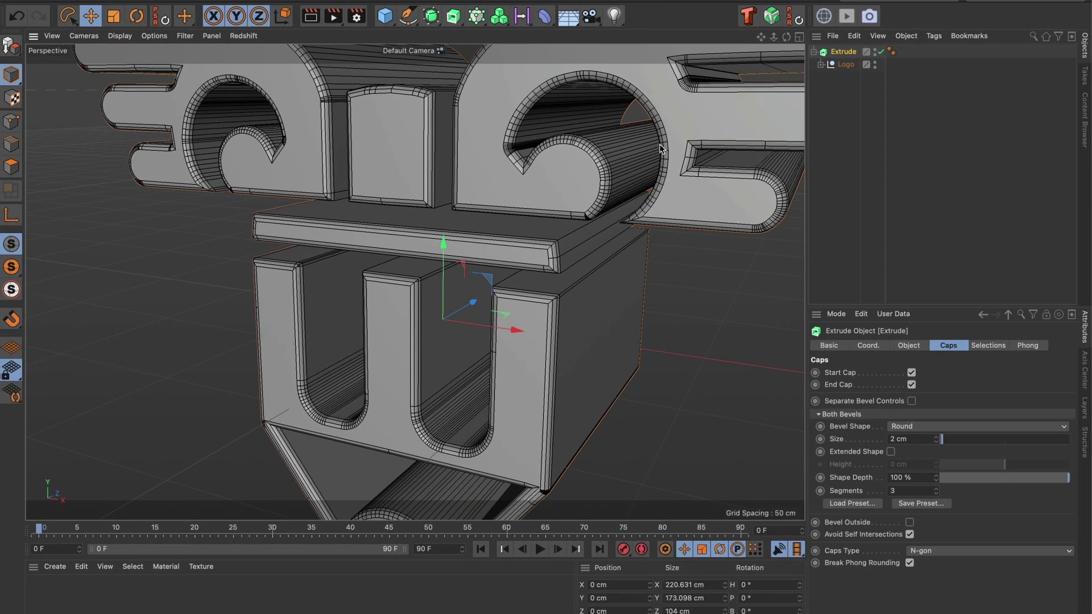
left_click(887, 439)
type("1")
key("Return")
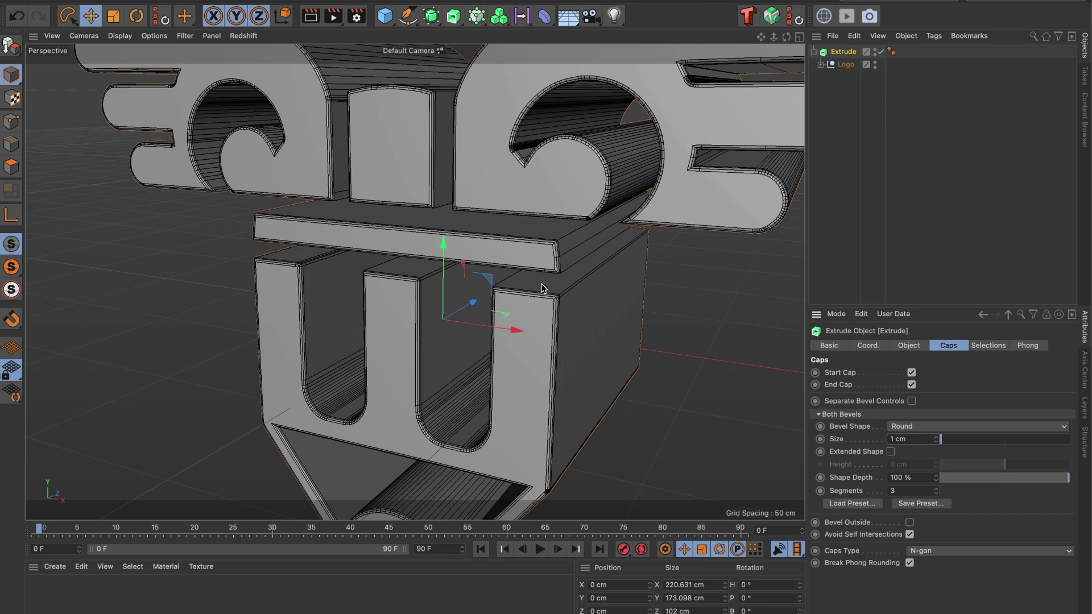
Set the Extrude Caps Type to Delaunay triangulation
left_click_drag(773, 38, 705, 40)
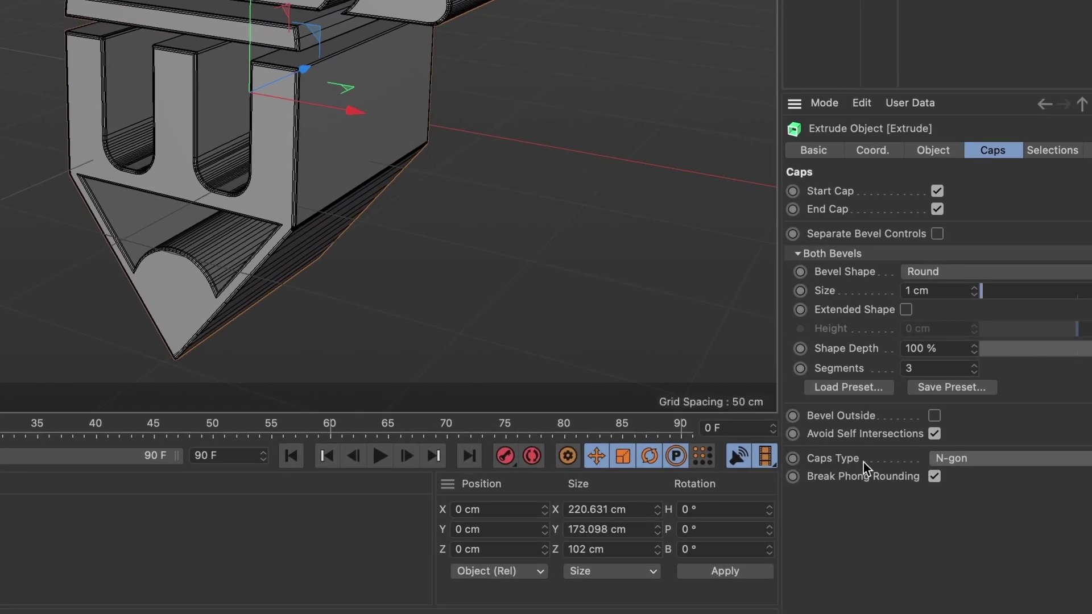
left_click(959, 461)
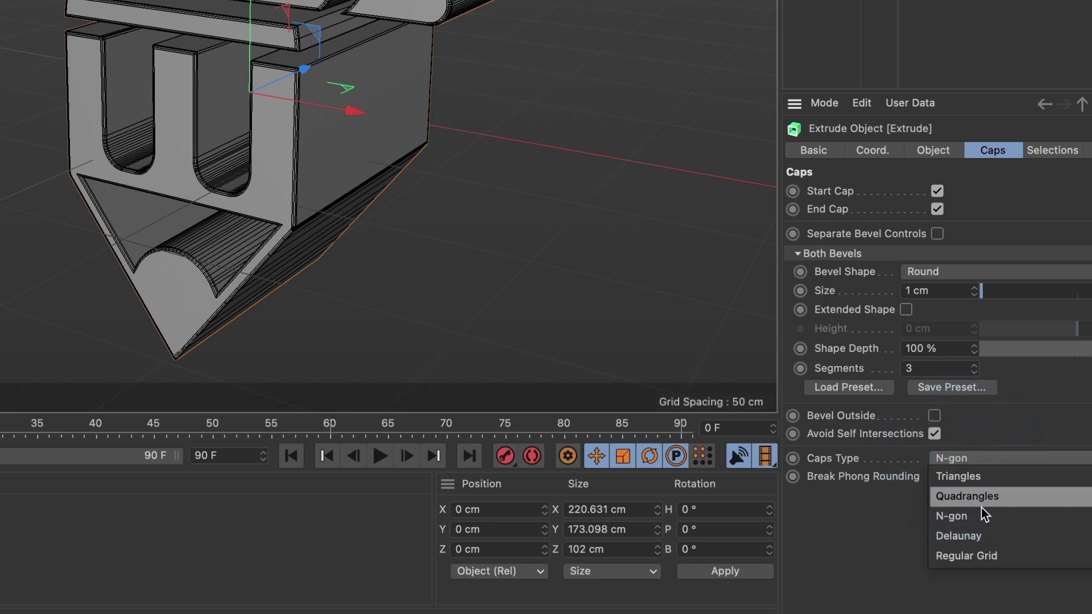
left_click(970, 532)
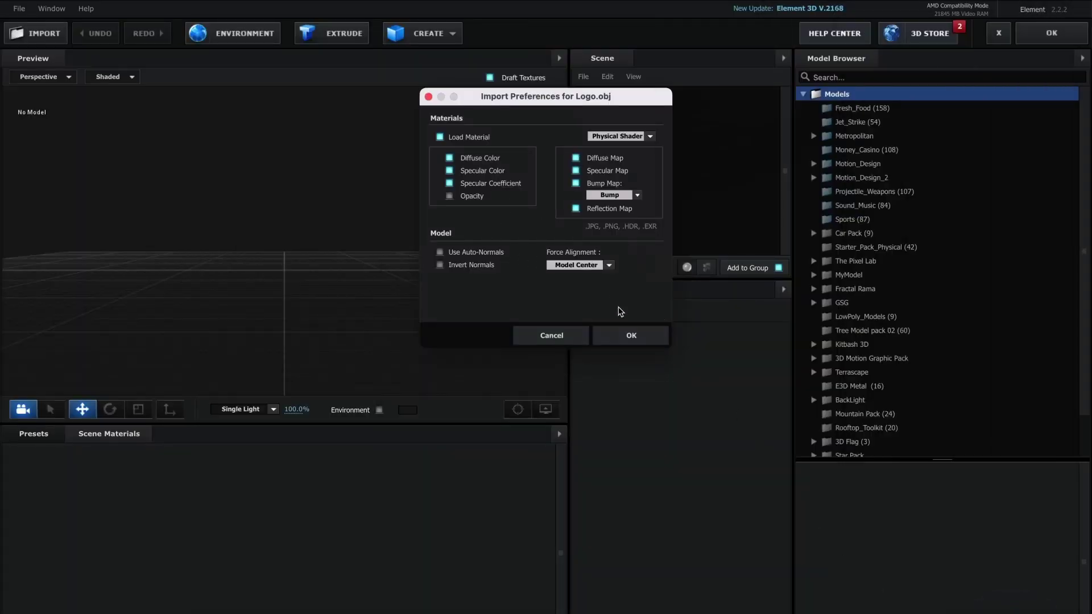
Accept Logo.obj's import preferences and orbit the preview to front and close top-side views
left_click(631, 334)
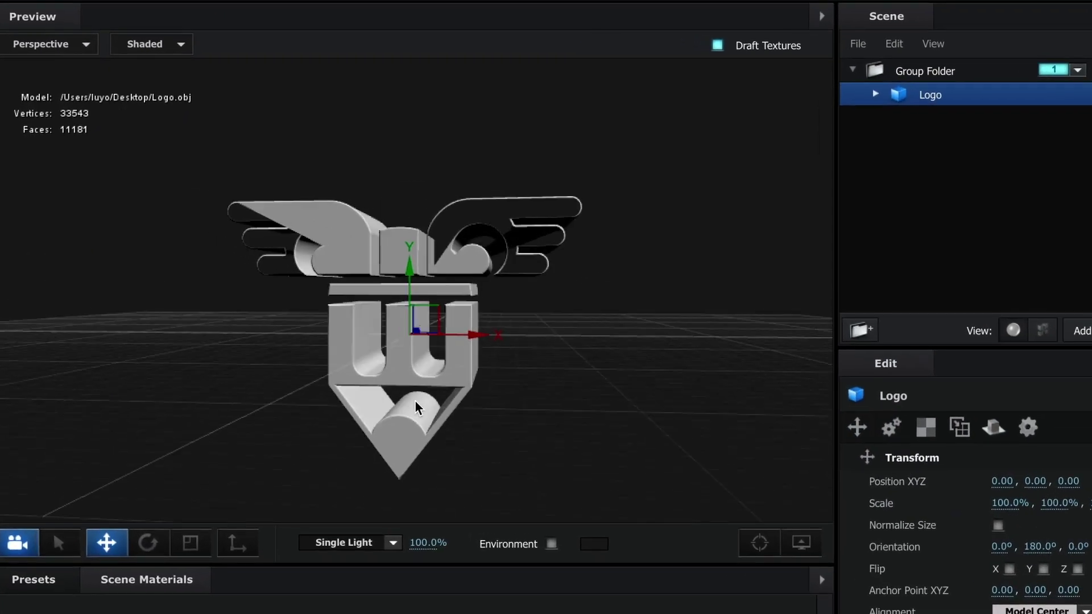
left_click_drag(416, 408, 370, 275)
left_click_drag(480, 239, 753, 358)
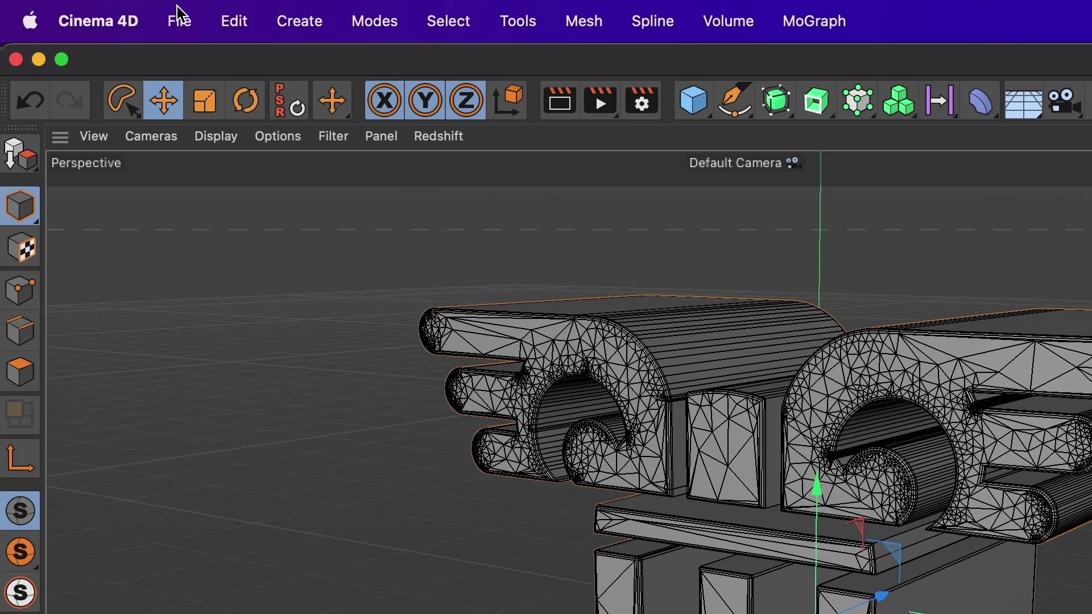
Export the scene as Wavefront OBJ with default settings, renaming the file from Untitled 1 to Logo
left_click(177, 15)
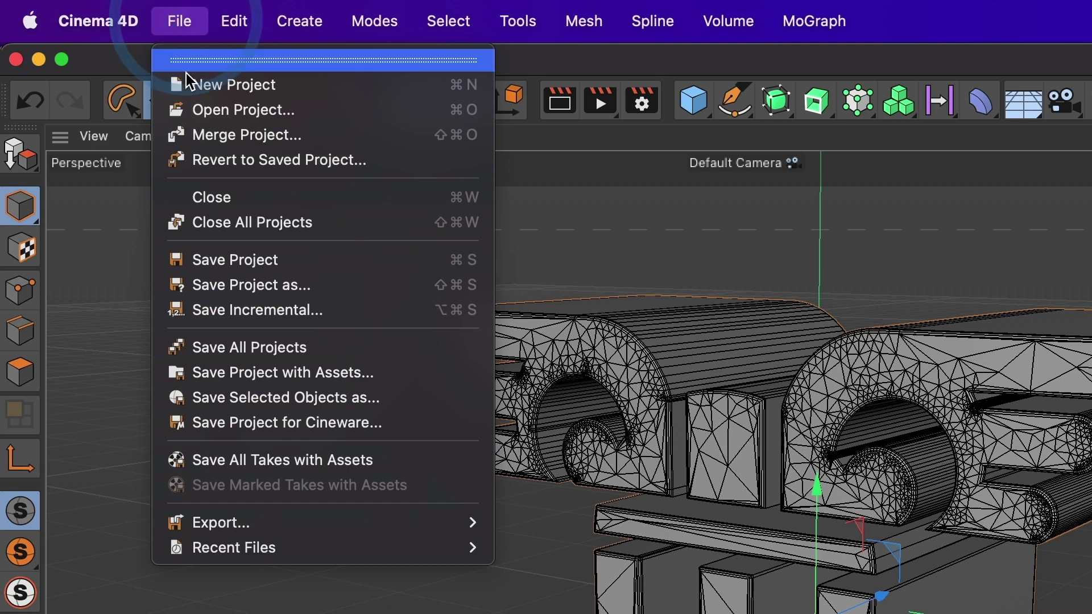
mouse_move(258, 516)
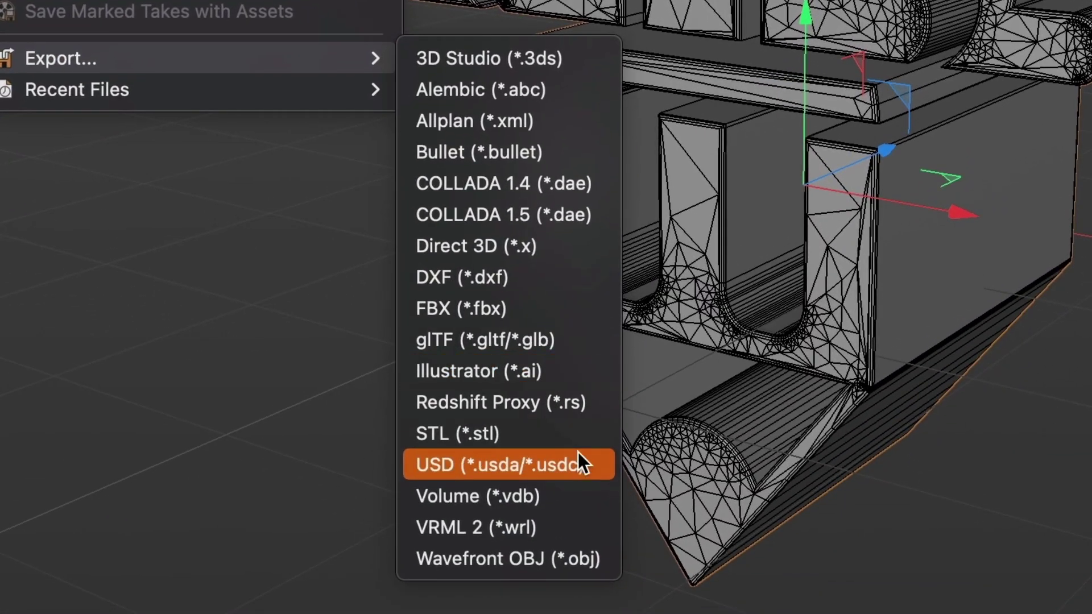
left_click(462, 558)
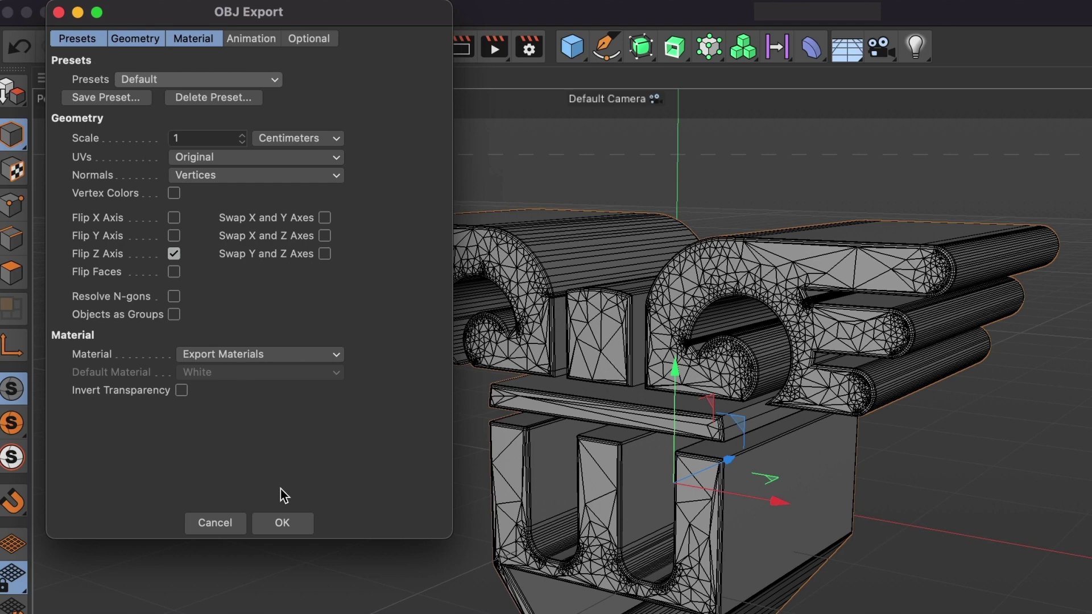
left_click(283, 522)
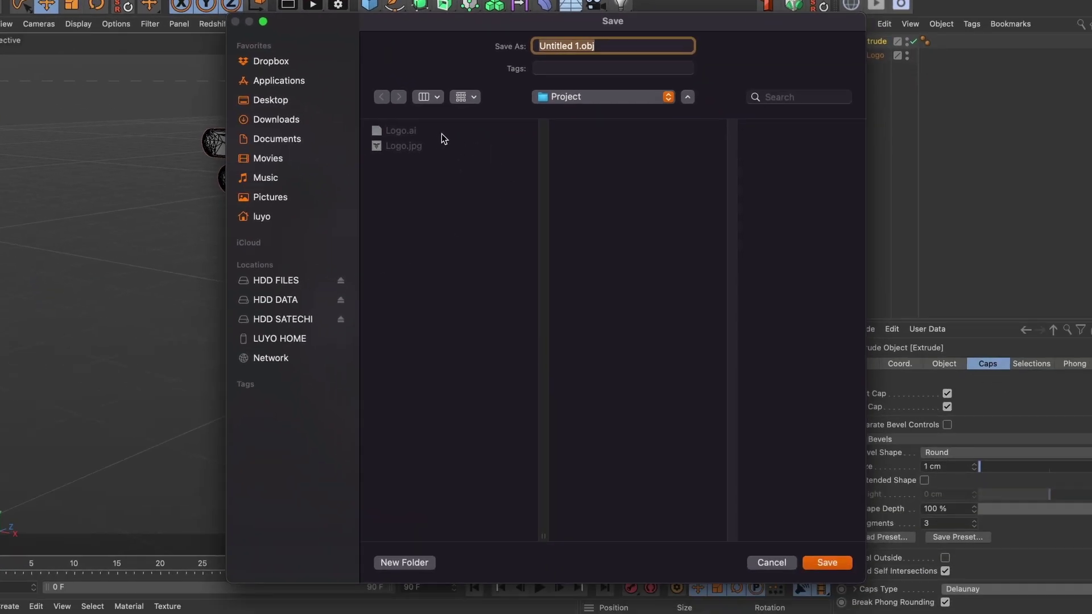
left_click(584, 46)
left_click_drag(582, 45, 433, 41)
type("Logo")
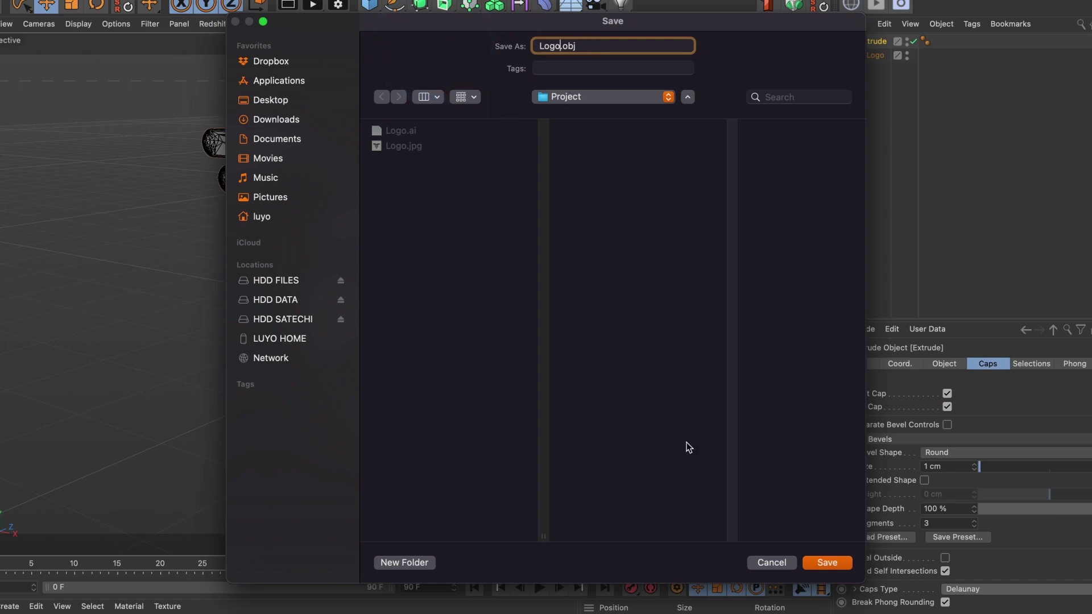
Save Logo.obj, then create a 1920×1080 solid layer named E3D in After Effects
left_click(827, 563)
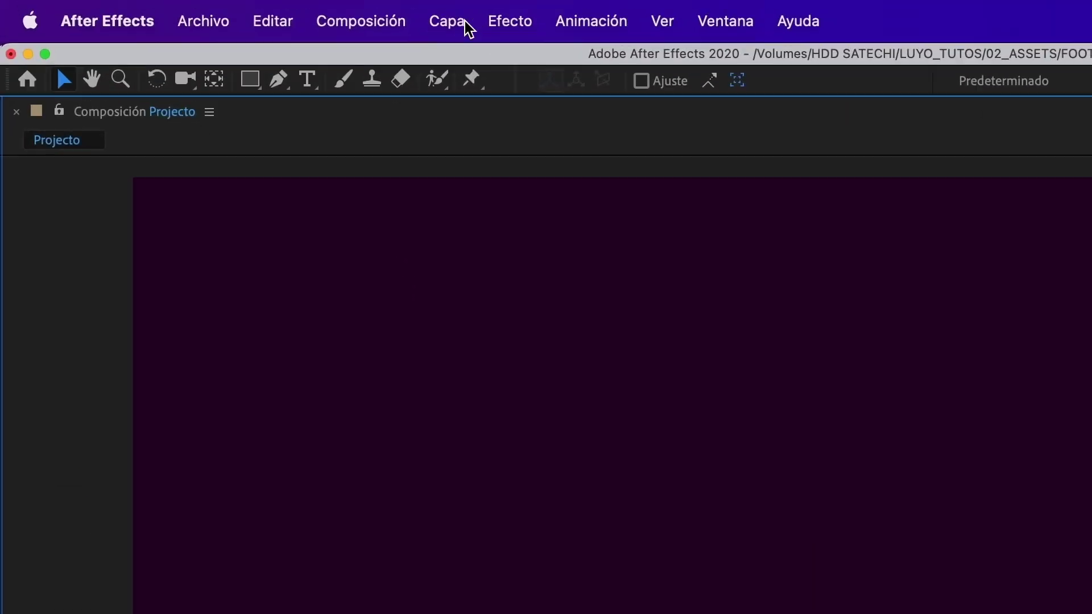
left_click(455, 23)
mouse_move(454, 61)
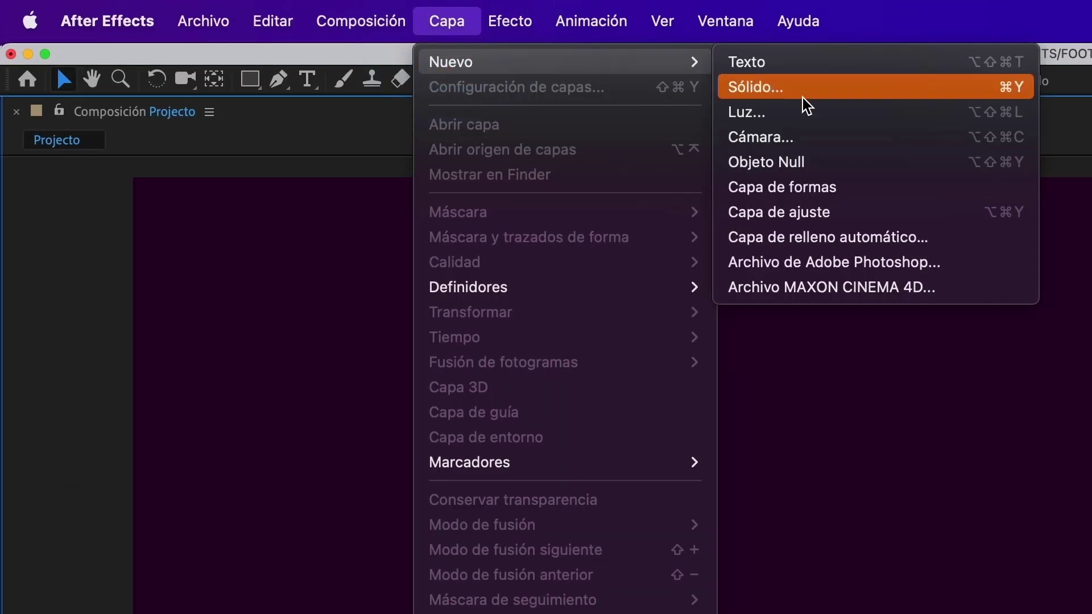
left_click(823, 98)
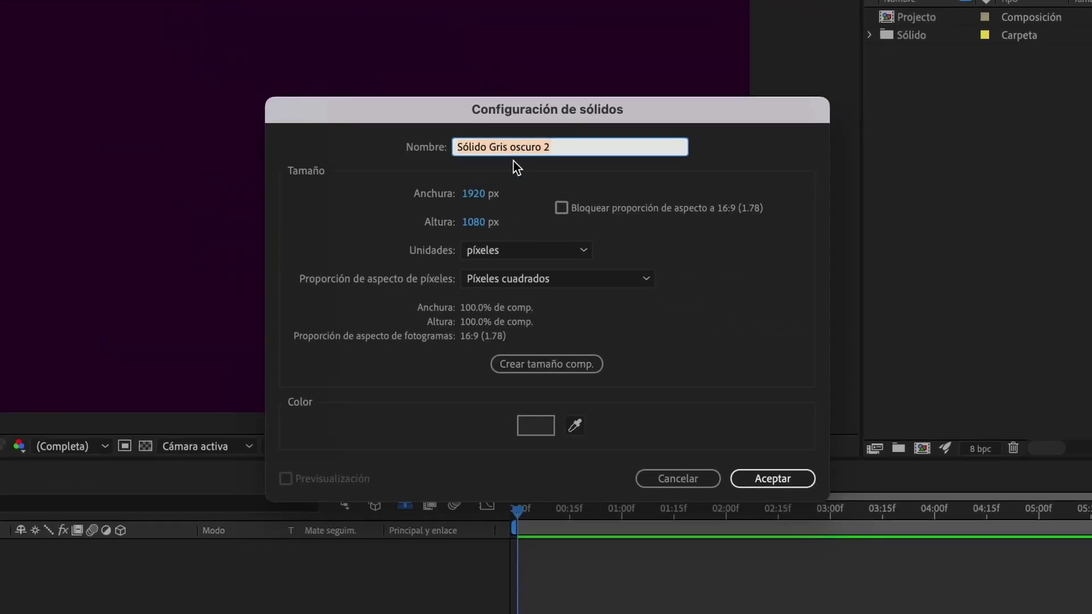
type("E3D")
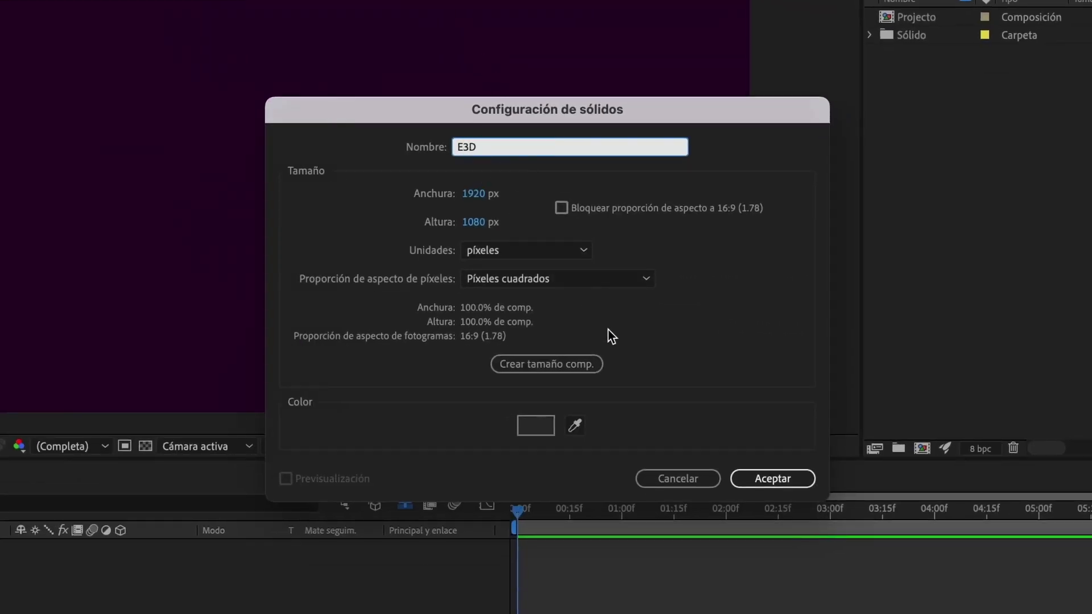
left_click(769, 475)
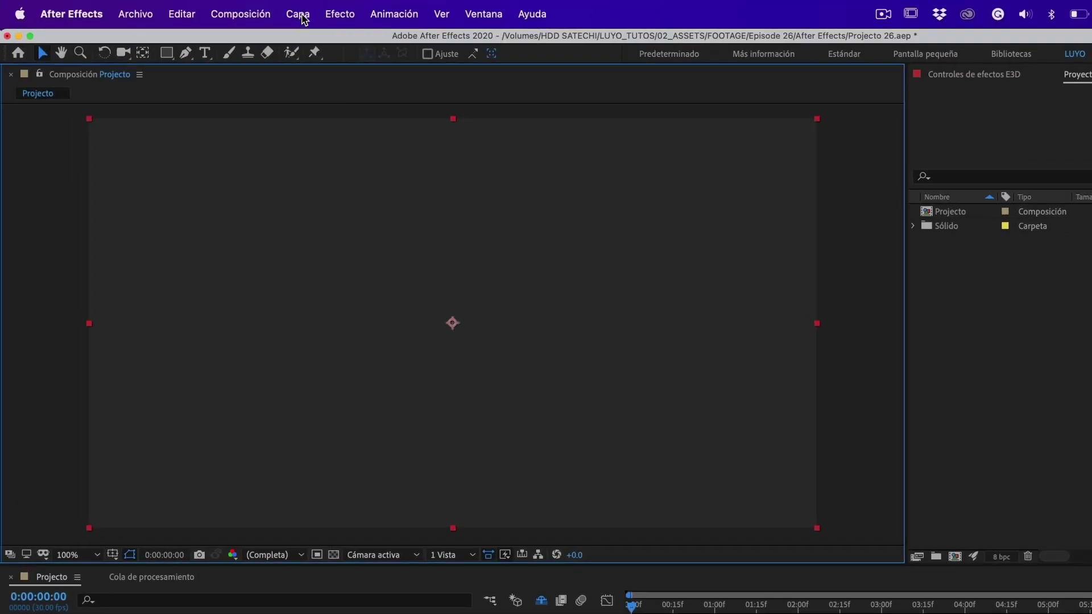
Add the Video Copilot Element effect to E3D and launch its Element 3D Scene Setup
left_click(303, 19)
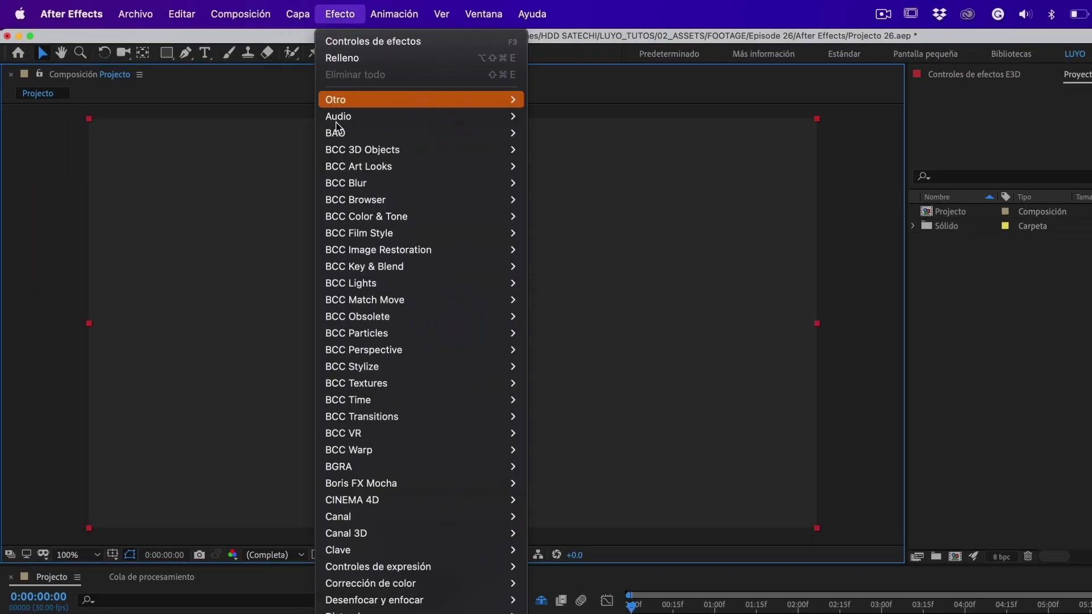
scroll(449, 537, "down", 13)
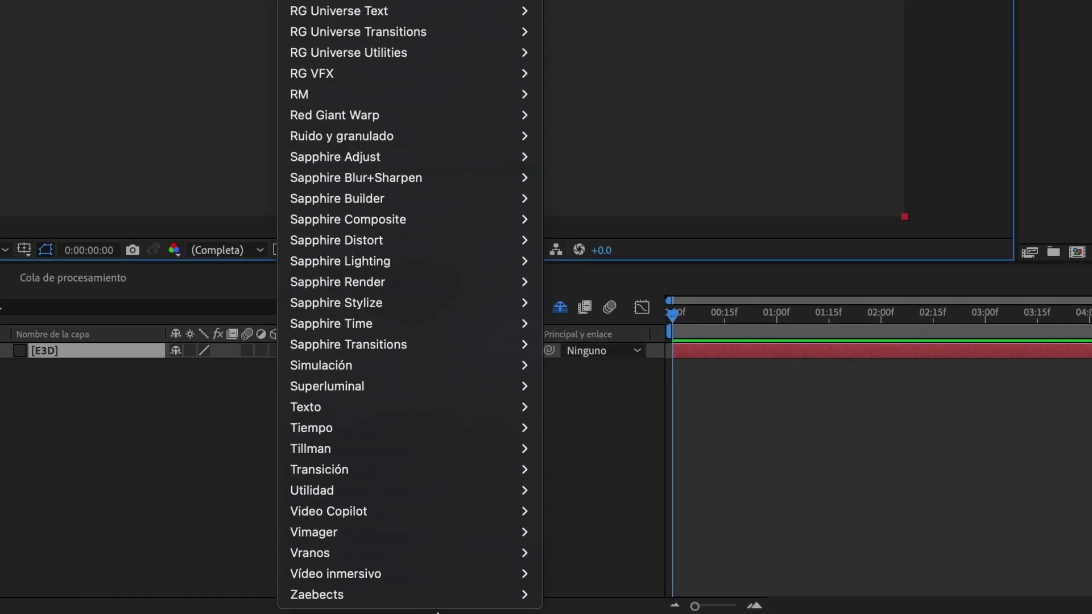
mouse_move(418, 505)
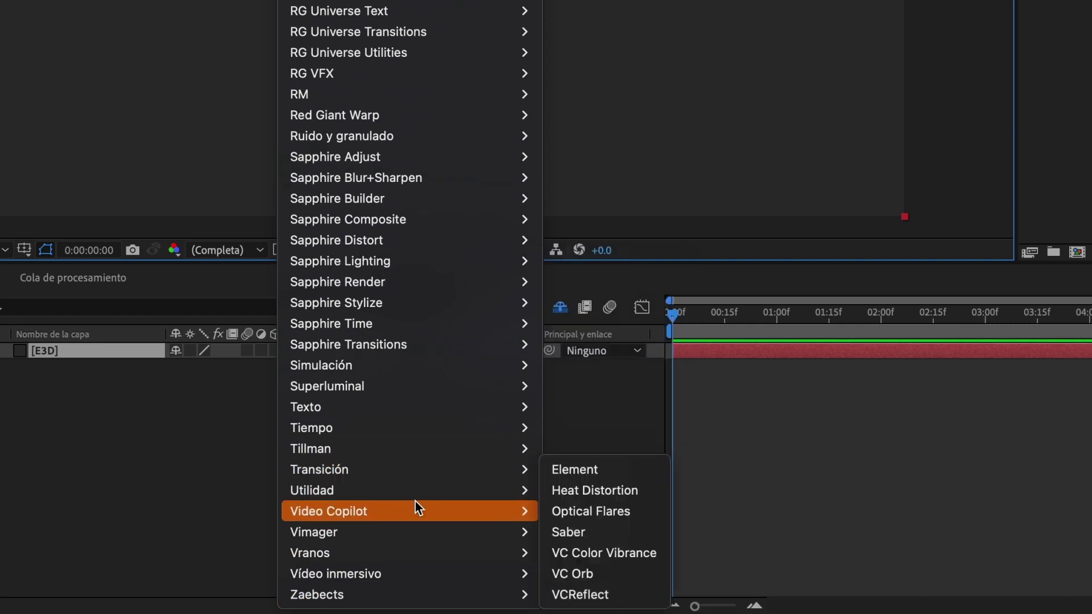
left_click(588, 470)
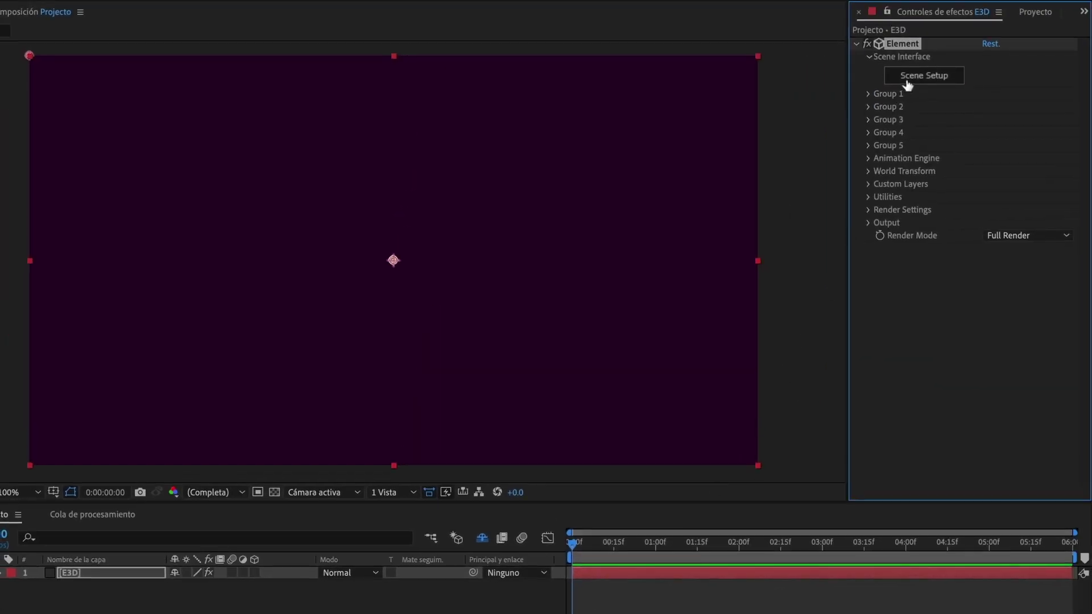
left_click(907, 83)
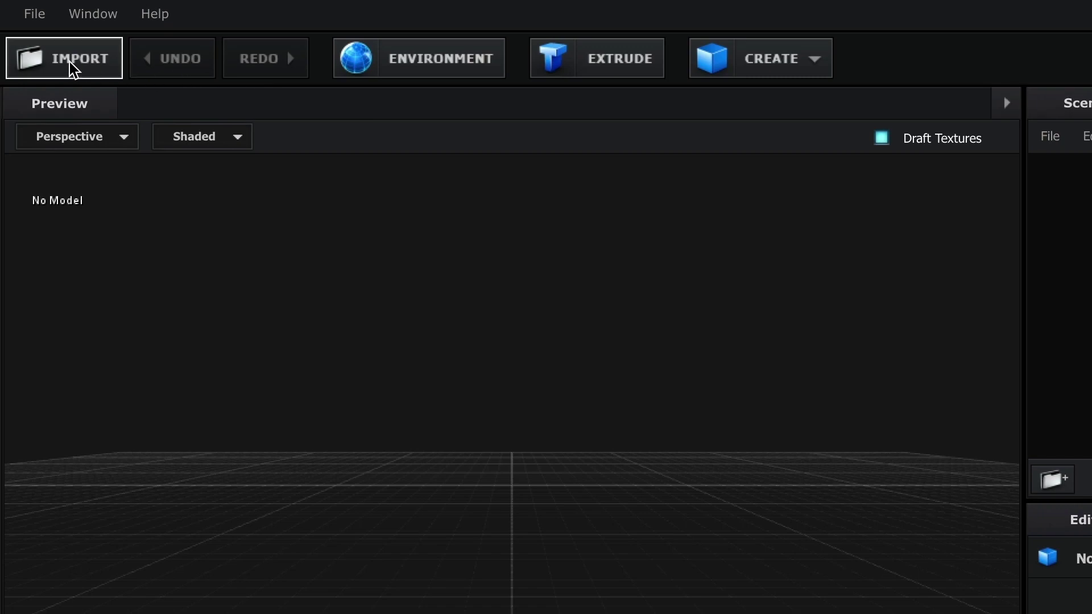
Import Logo.obj as a 3D object with default preferences and orbit the preview around it
left_click(70, 61)
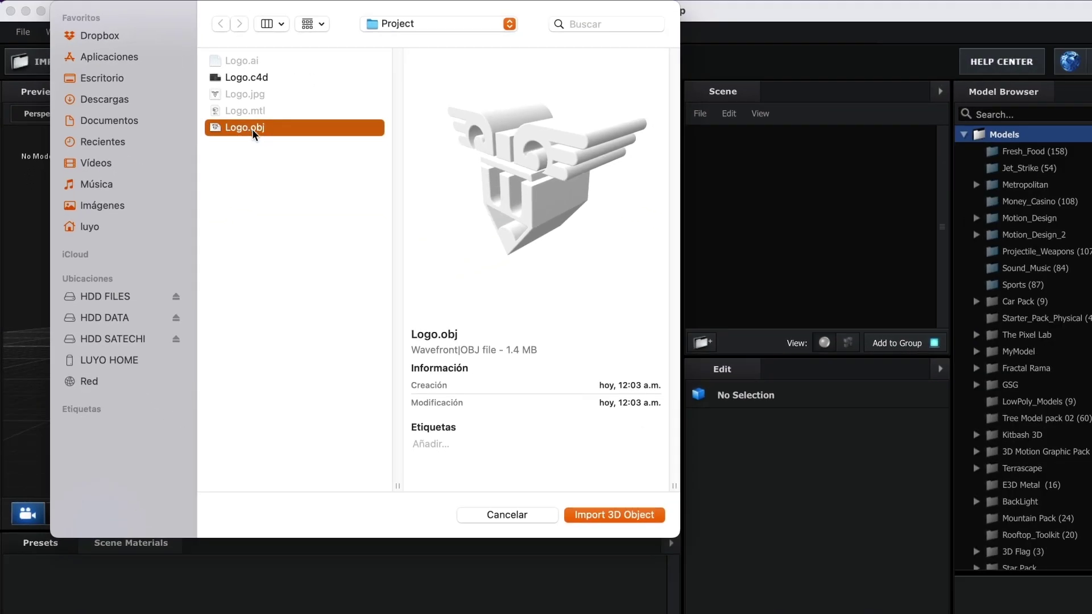
left_click(611, 516)
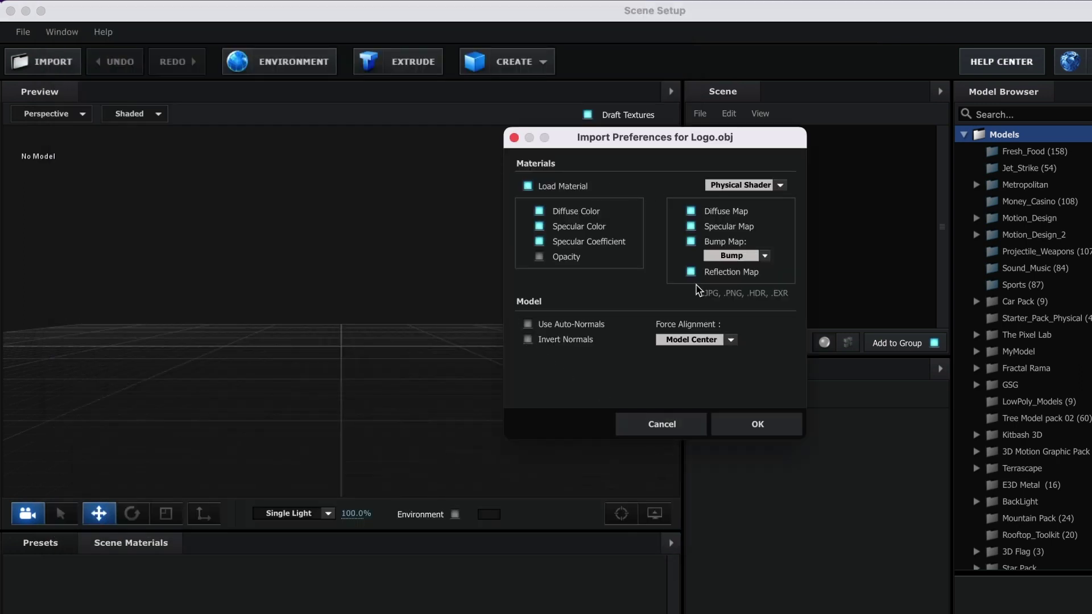
left_click(758, 426)
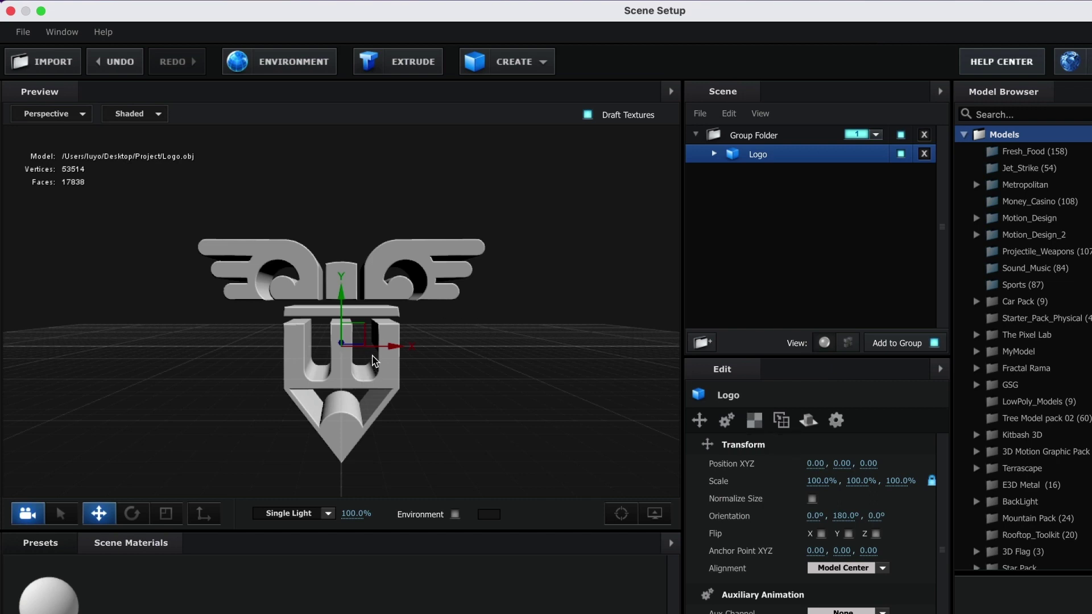
left_click_drag(390, 395, 355, 406)
left_click(354, 403)
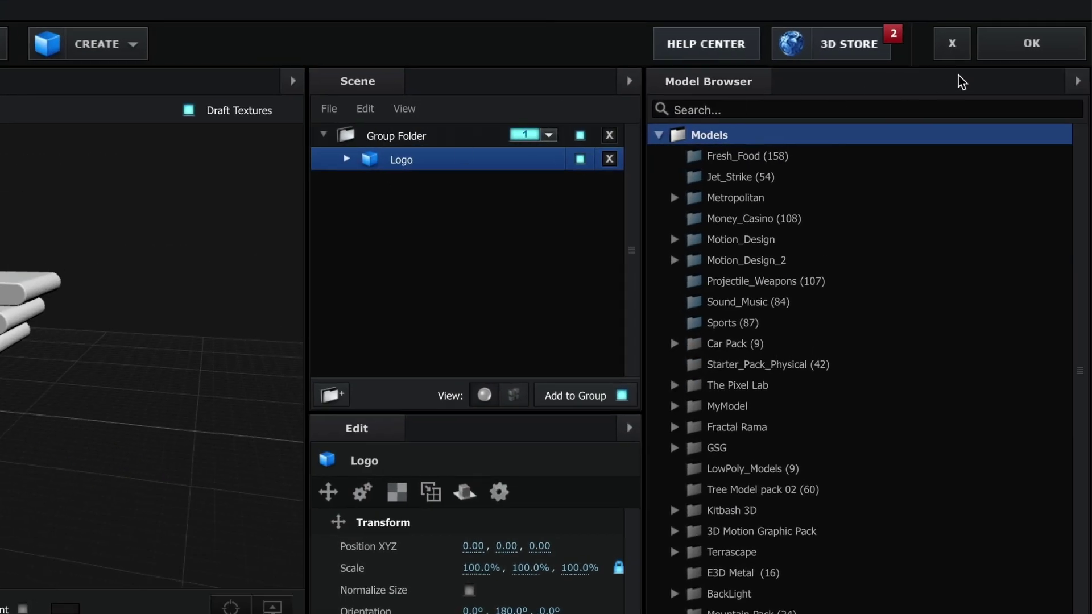
Return to After Effects and add a new camera layer, Cámara 1, with default settings
left_click(1026, 52)
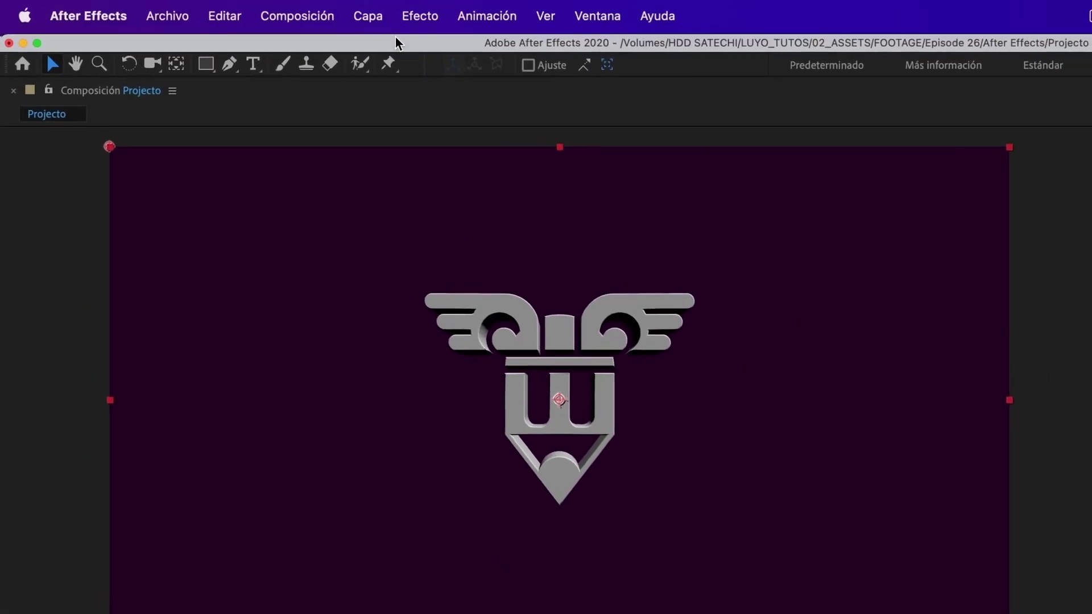
left_click(372, 17)
mouse_move(375, 50)
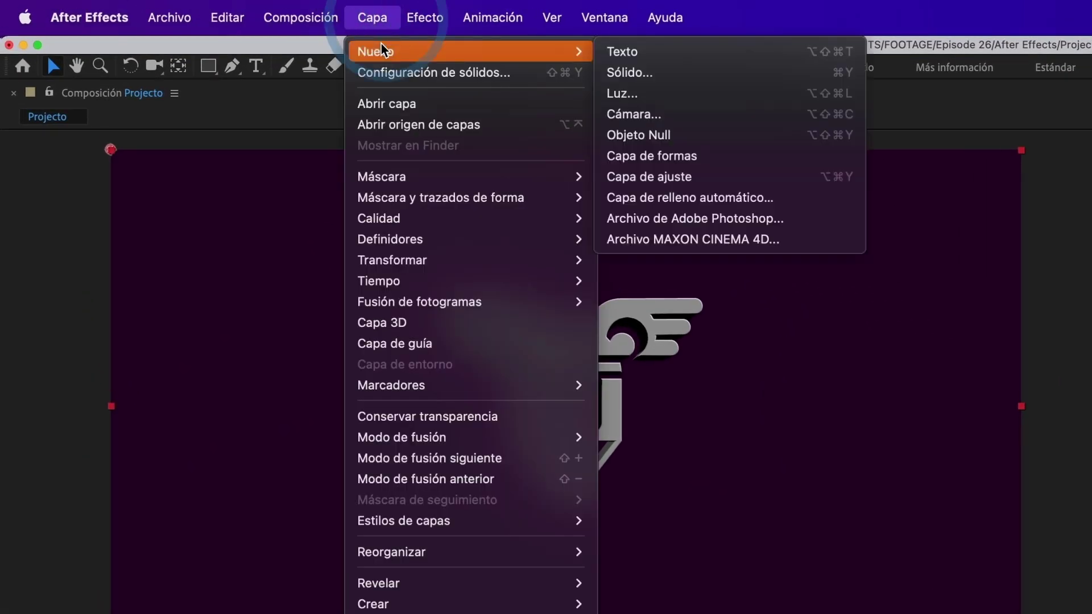
left_click(687, 111)
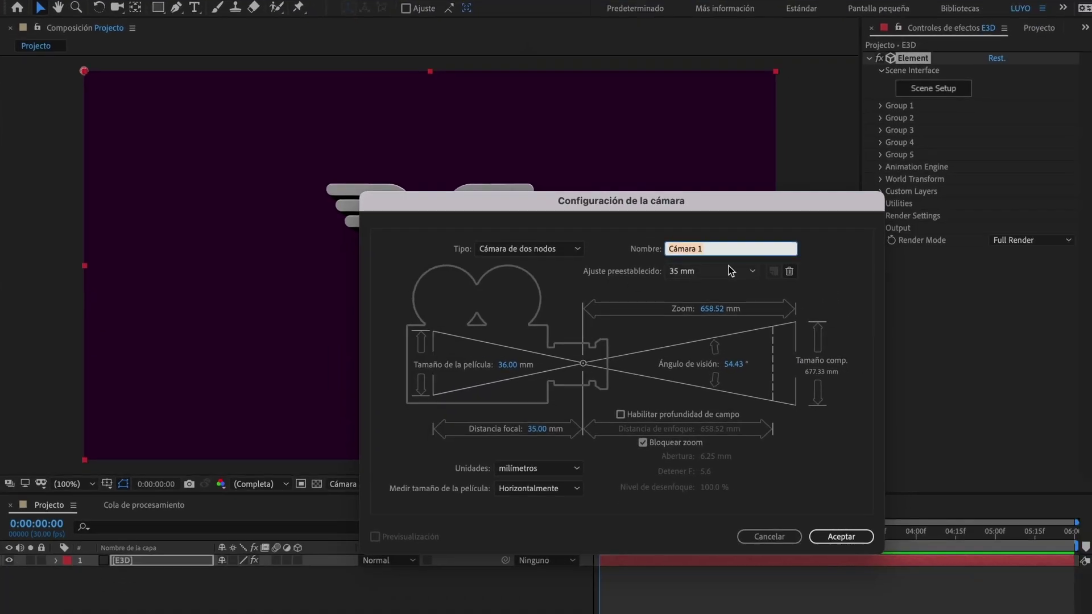
left_click(840, 536)
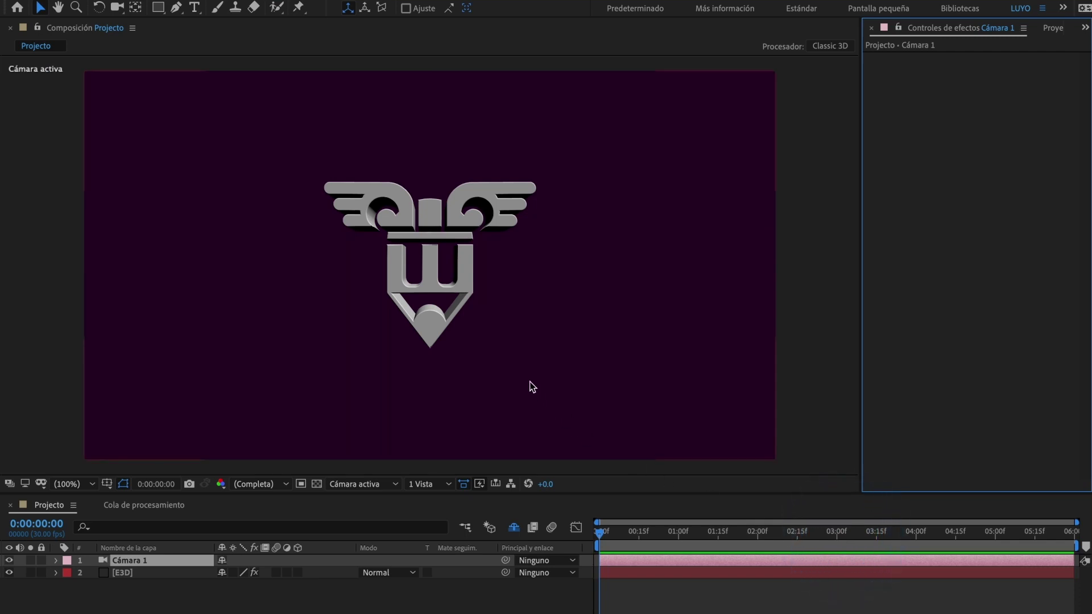
Orbit, zoom and pan Cámara 1 to a close three-quarter view of the logo
key("c")
left_click_drag(488, 307, 455, 310)
key("c")
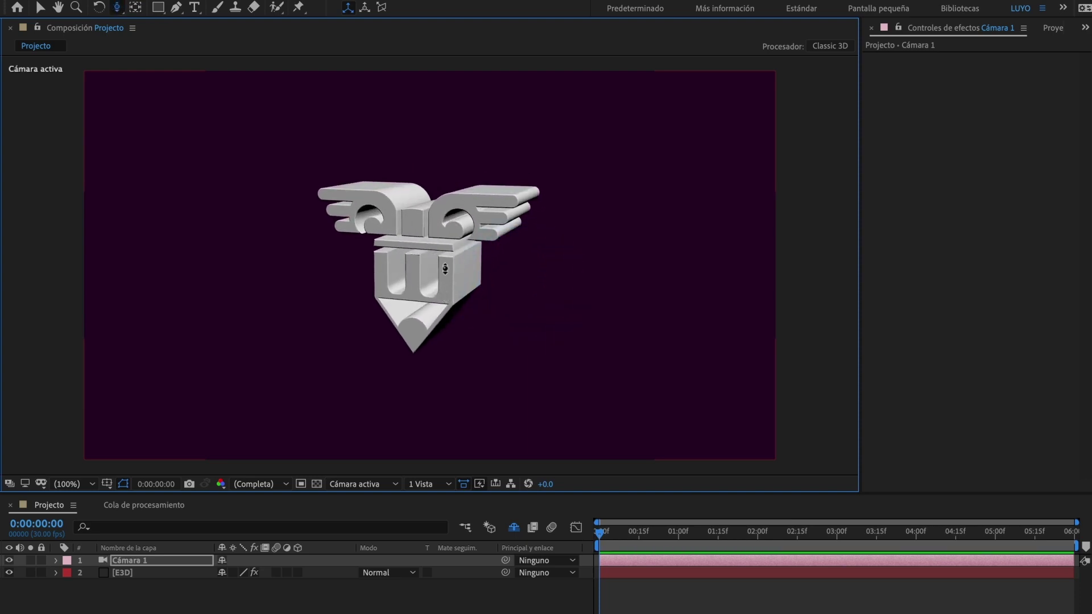
scroll(447, 262, "up", 5)
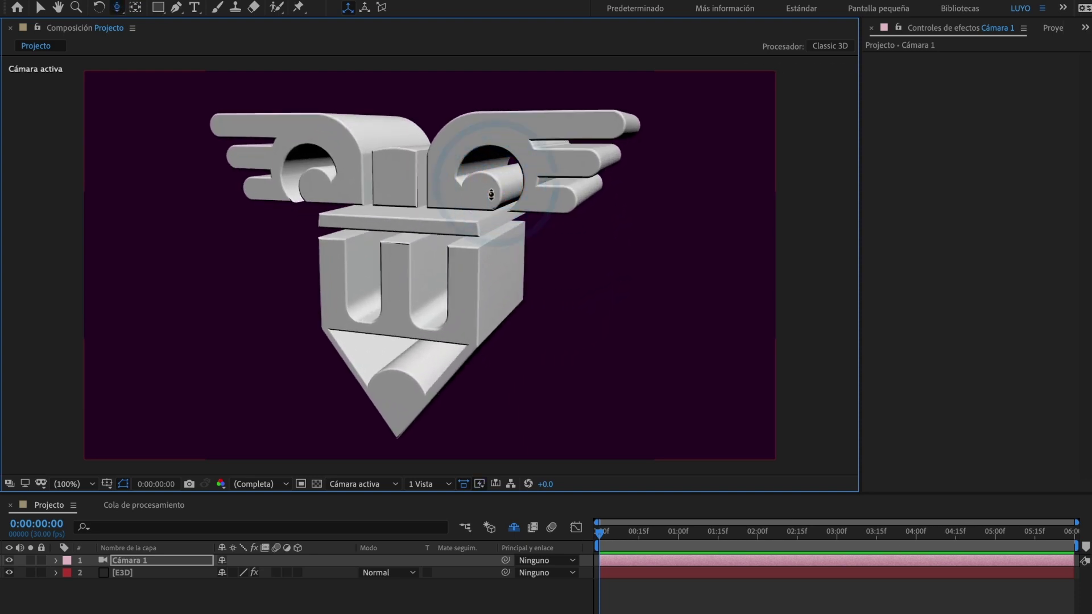
left_click_drag(473, 245, 452, 245)
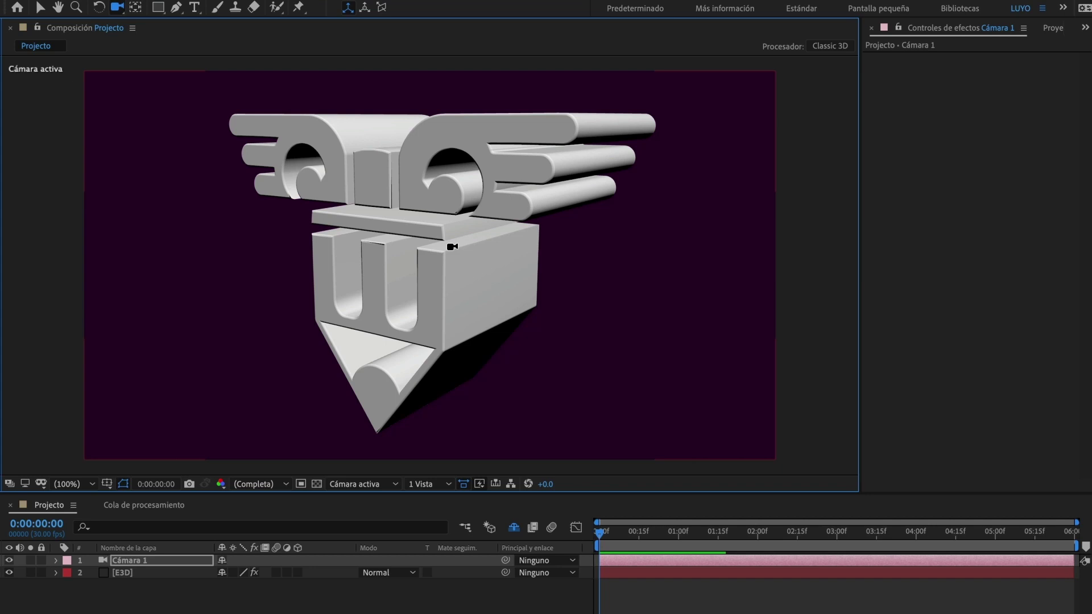
Set the E3D Element effect's Add Lighting to the Natural preset
key("v")
left_click(138, 573)
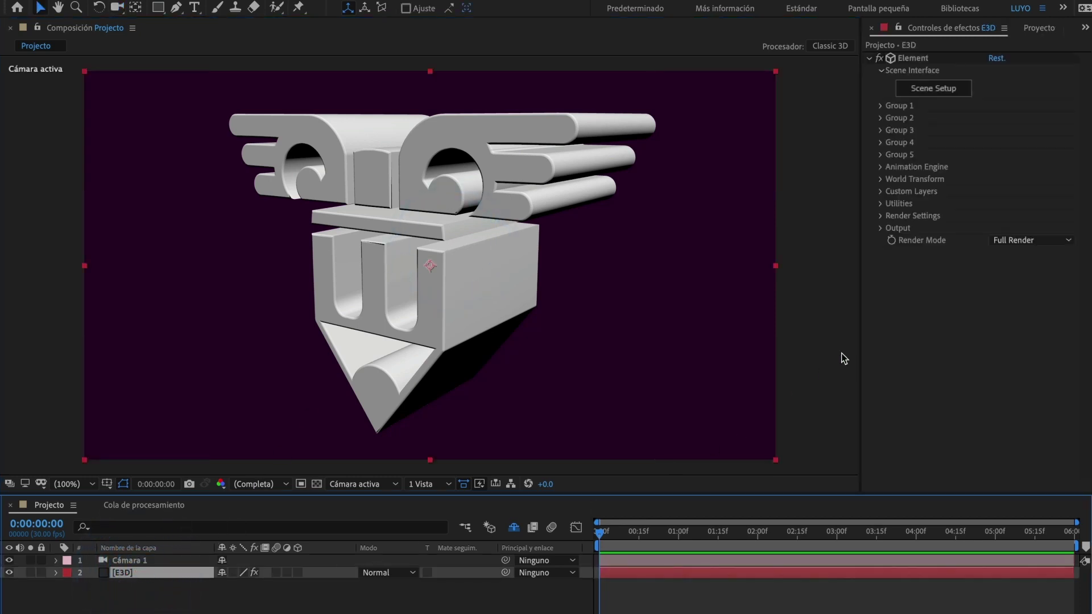
left_click(879, 215)
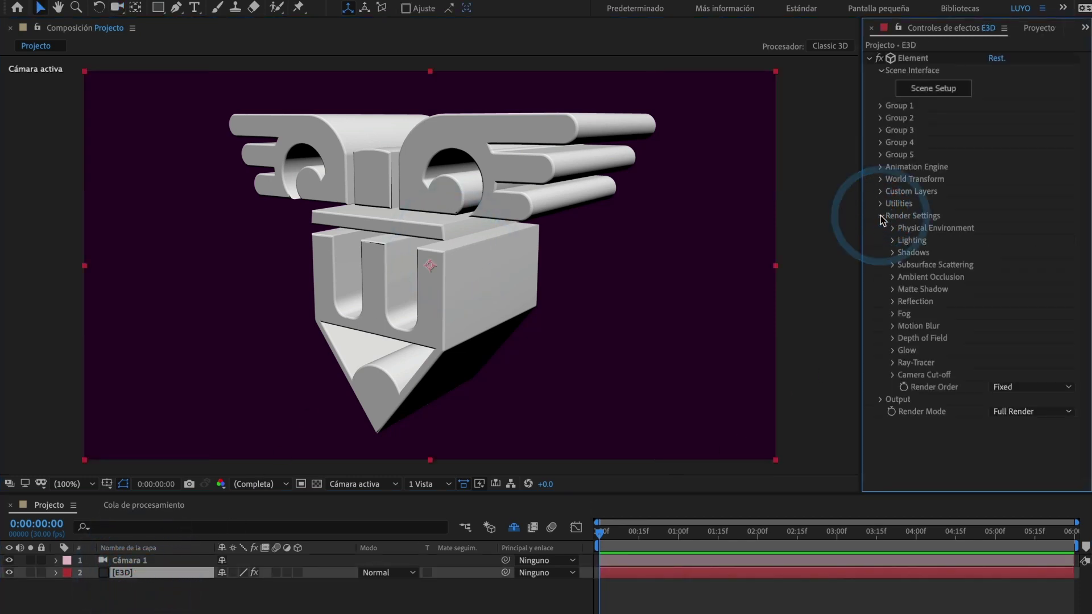
left_click(893, 240)
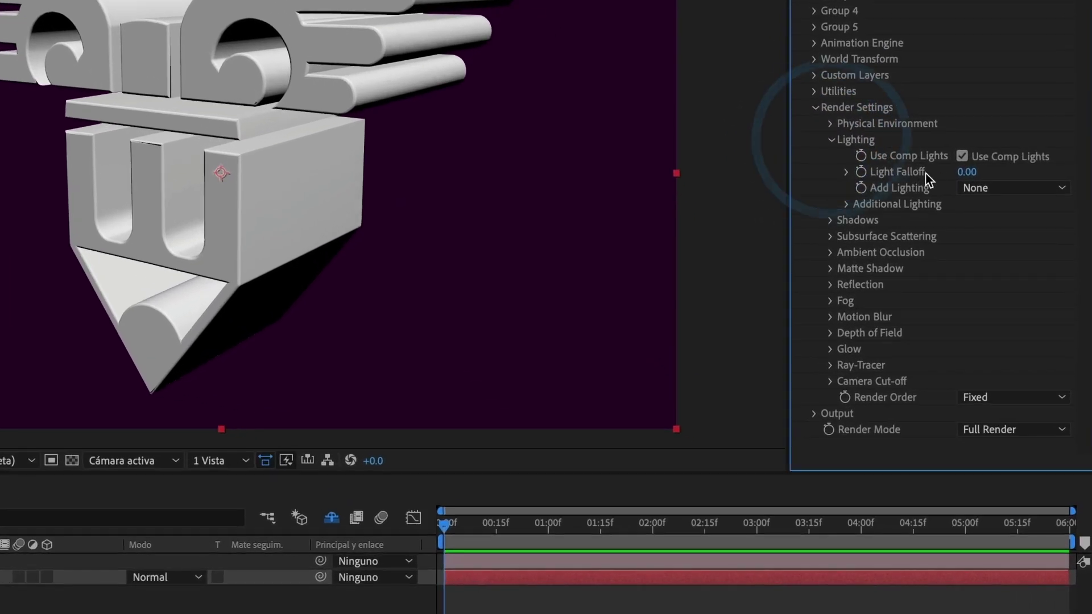
left_click(1010, 276)
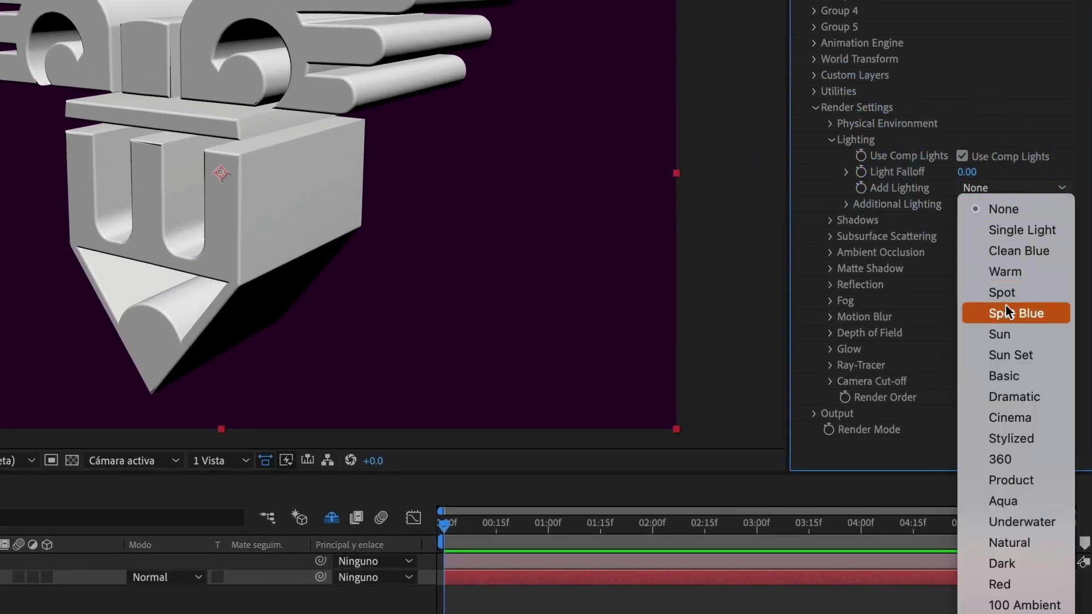
left_click(1008, 536)
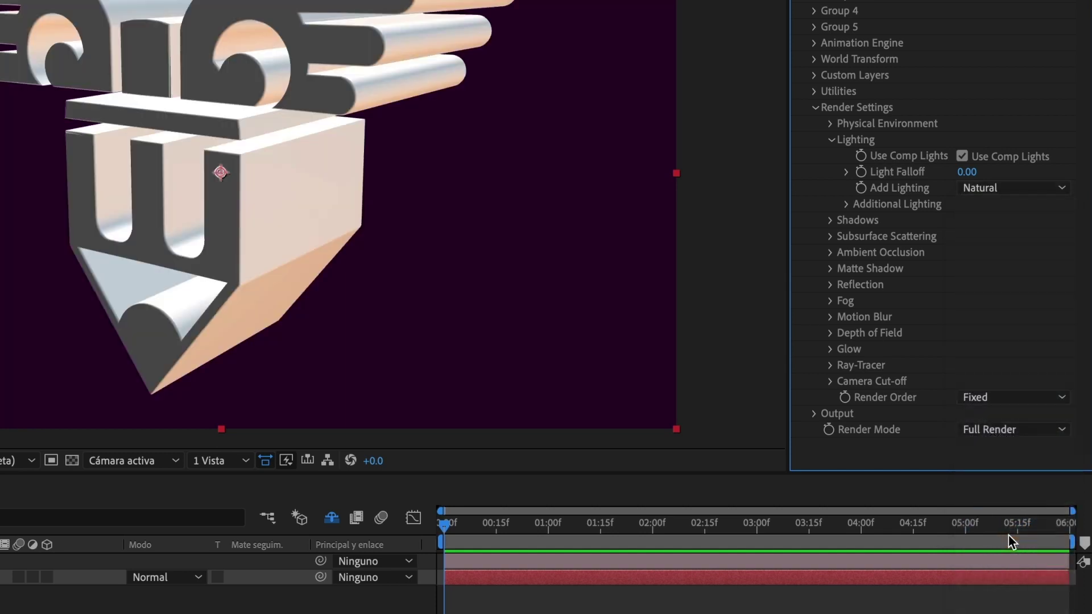
Enable ambient occlusion and raise SSAO Intensity to 8.8
left_click(831, 252)
left_click(961, 237)
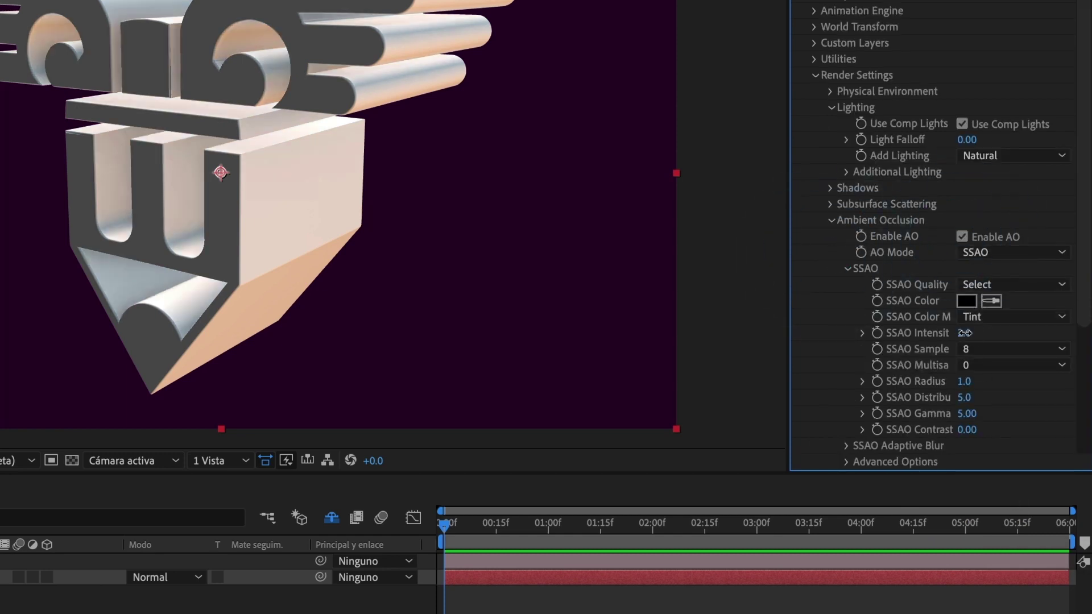
left_click_drag(963, 333, 1025, 328)
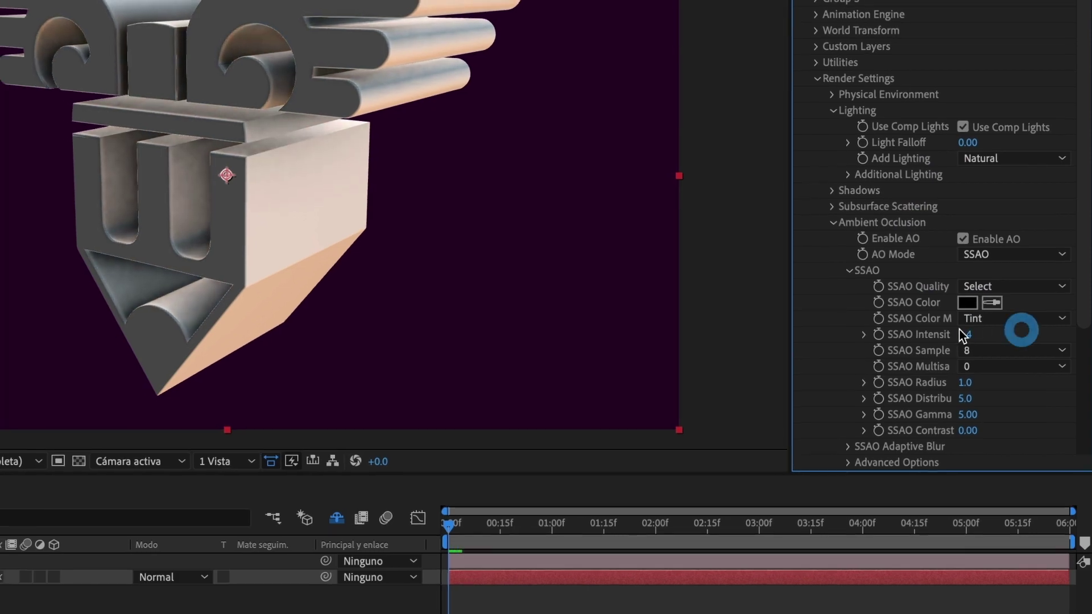